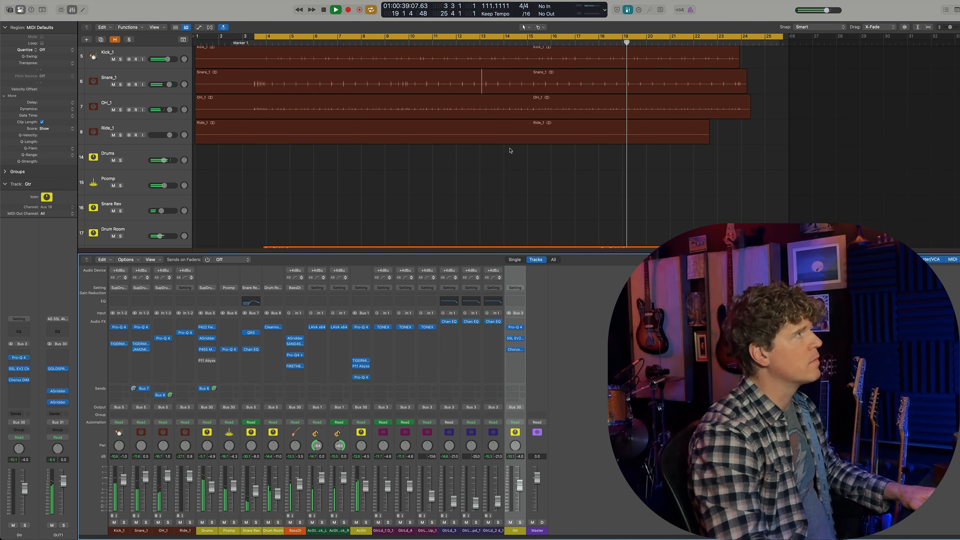
Stop playback and select the drum channel strips from Kick_1 through Ride_1
key("space")
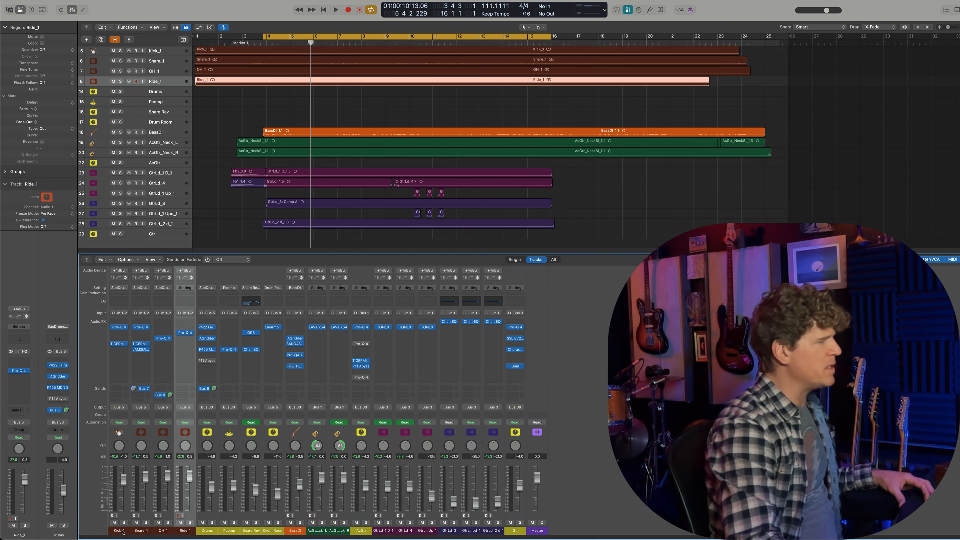
left_click(119, 530)
left_click(179, 533, "shift")
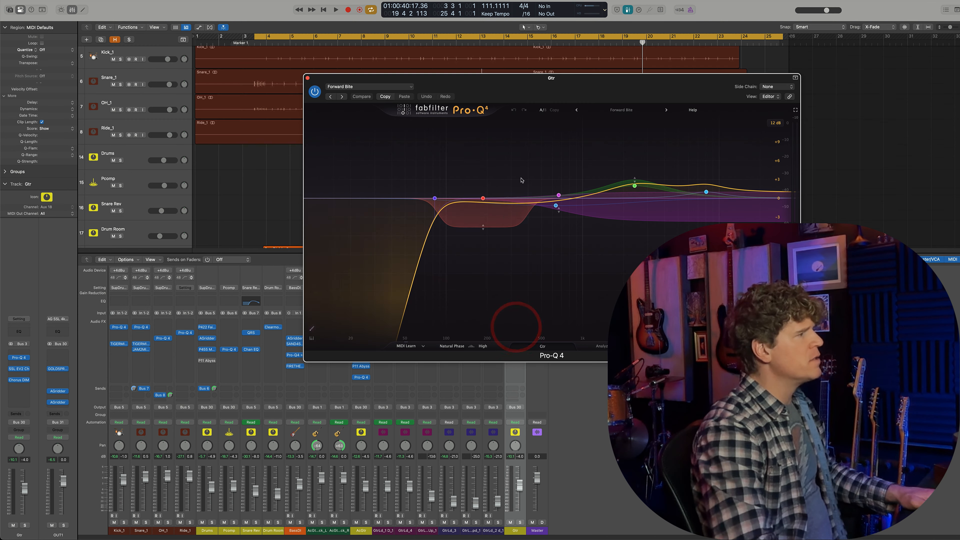
Move the Gtr Pro-Q 4 window to expose the mixer and play the song briefly to watch the guitar spectrum
left_click_drag(492, 81, 220, 0)
left_click_drag(315, 3, 307, 5)
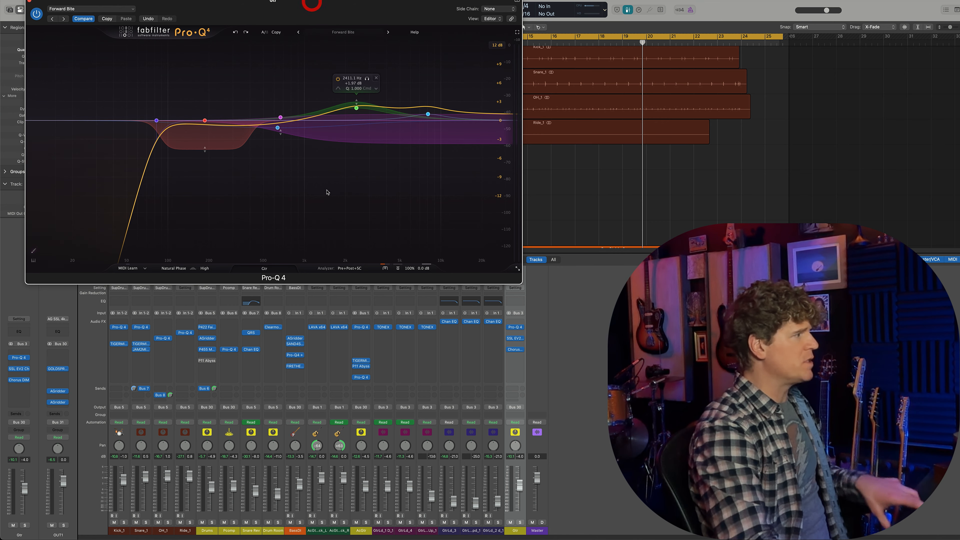
key("space")
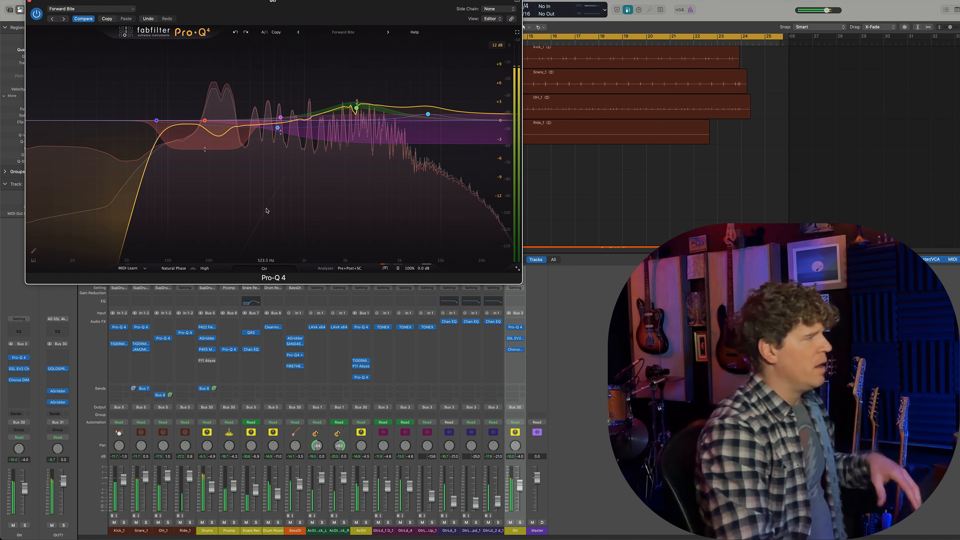
key("space")
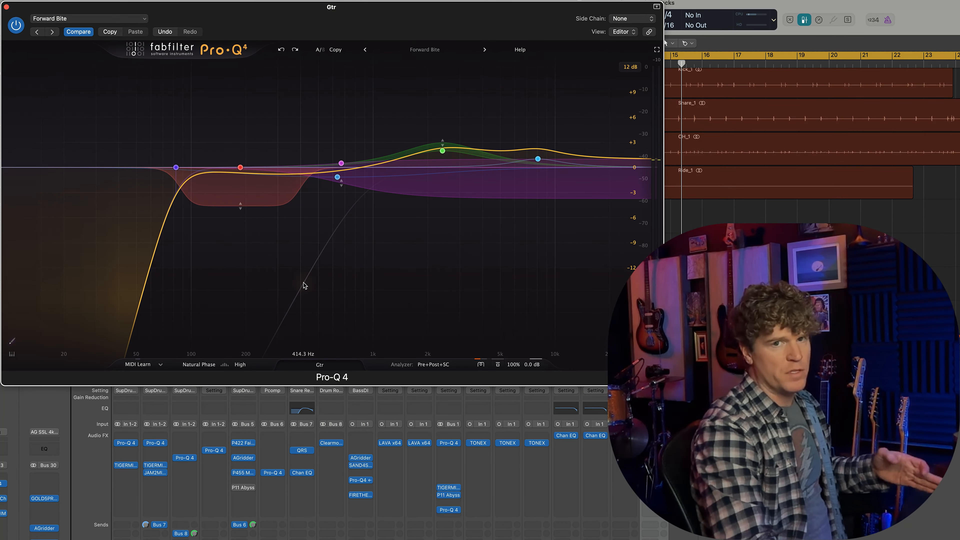
Review the Gtr Pro-Q 4 analyzer options and play the song to examine the guitar's spectrum peaks
mouse_move(413, 151)
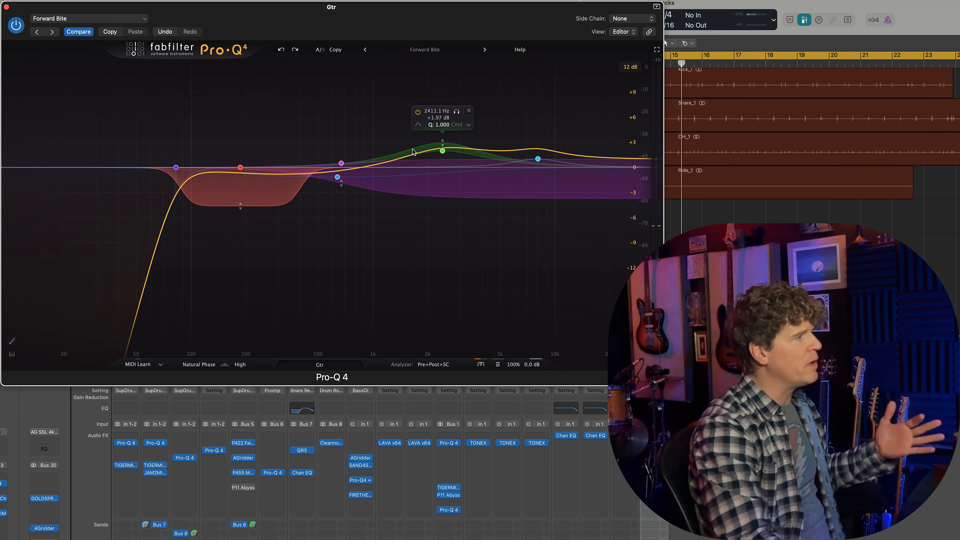
left_click(433, 365)
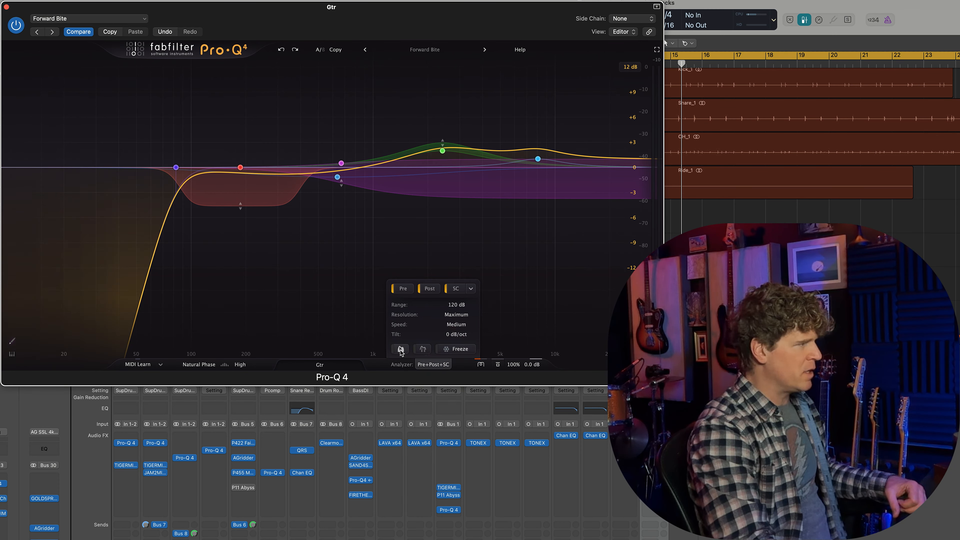
key("space")
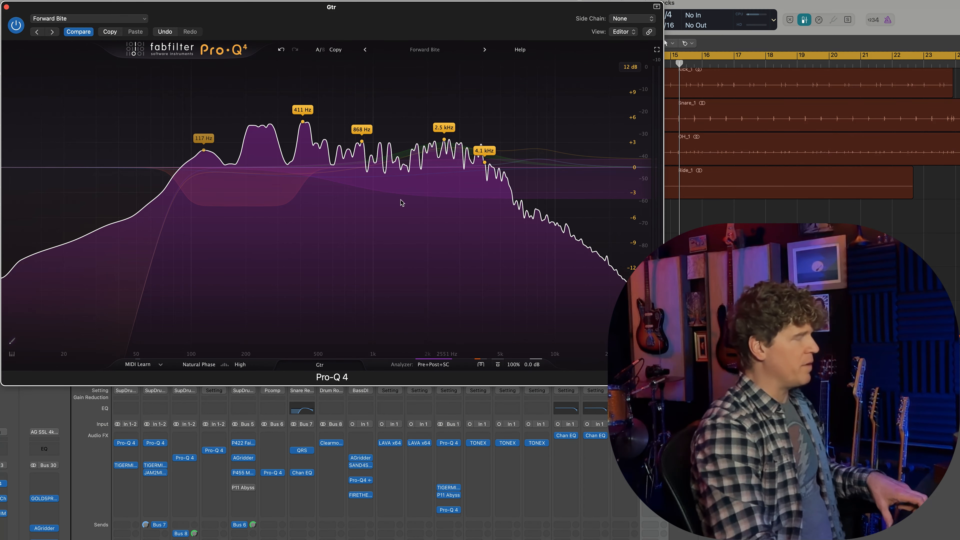
left_click(369, 227)
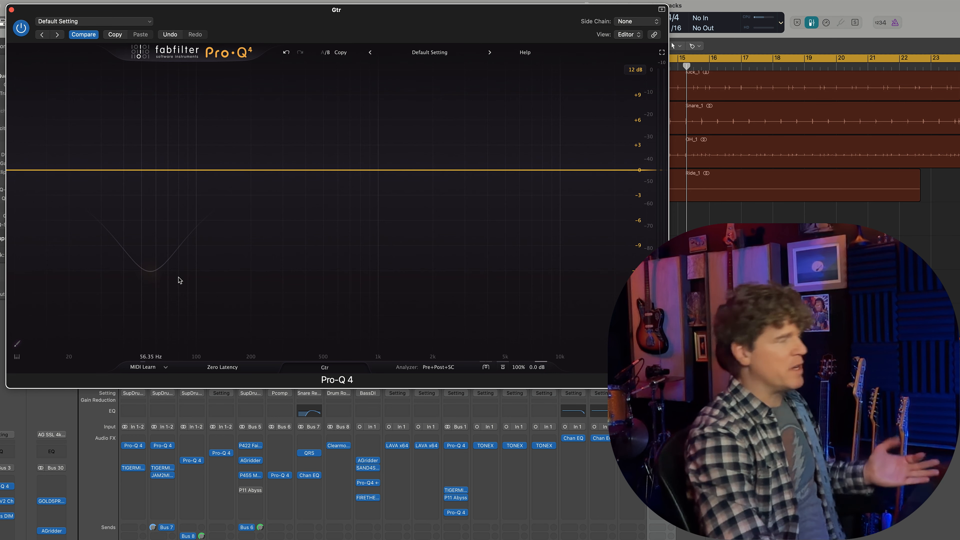
Try drawing a full EQ curve across the spectrum with EQ Sketch and undo it
left_click(16, 344)
mouse_move(44, 309)
left_mouse_down()
mouse_move(55, 280)
mouse_move(252, 122)
mouse_move(401, 117)
mouse_move(488, 164)
mouse_move(564, 121)
mouse_move(559, 206)
mouse_move(638, 221)
left_mouse_up()
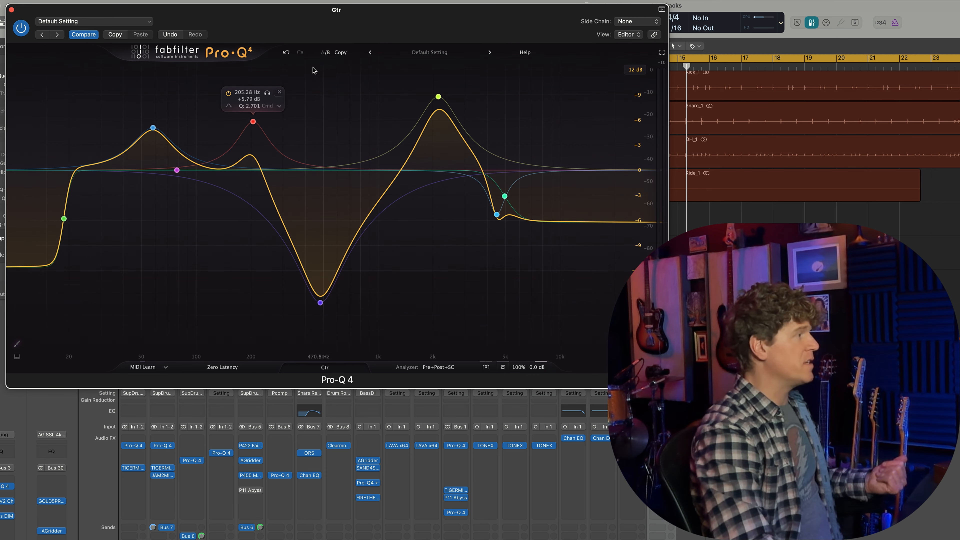
left_click(286, 52)
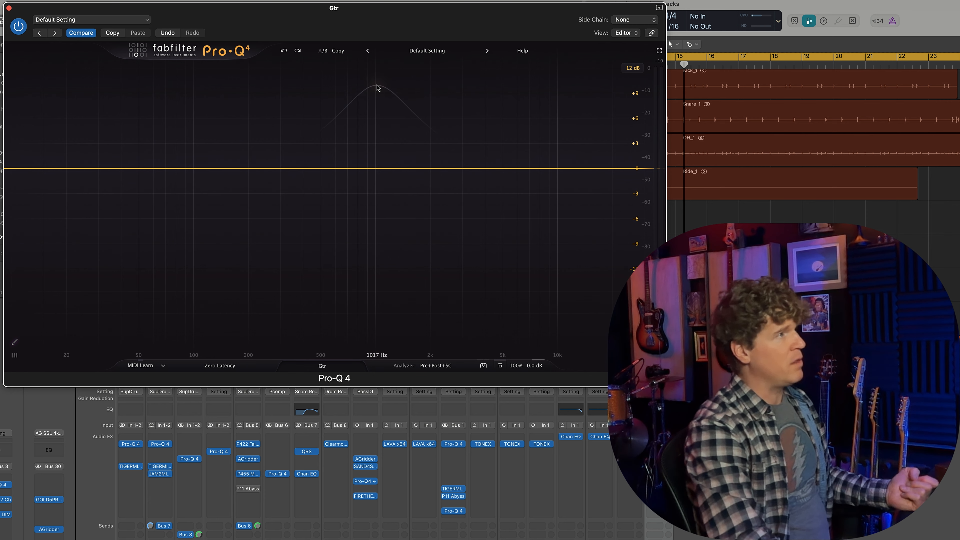
Add a dynamic bell band cutting about 6 dB between 1 and 2 kHz and try the Subtle and Warm character modes
left_click_drag(377, 85, 377, 81)
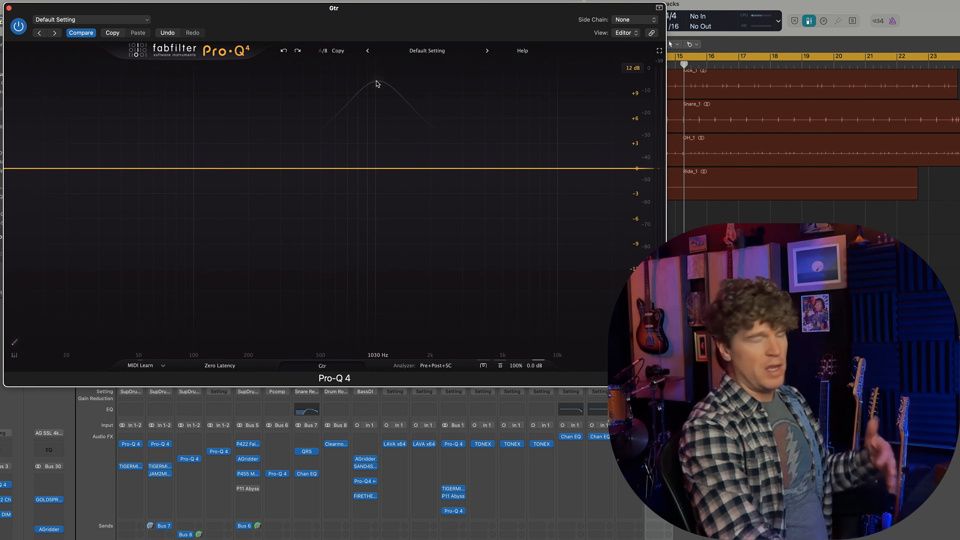
double_click(413, 132)
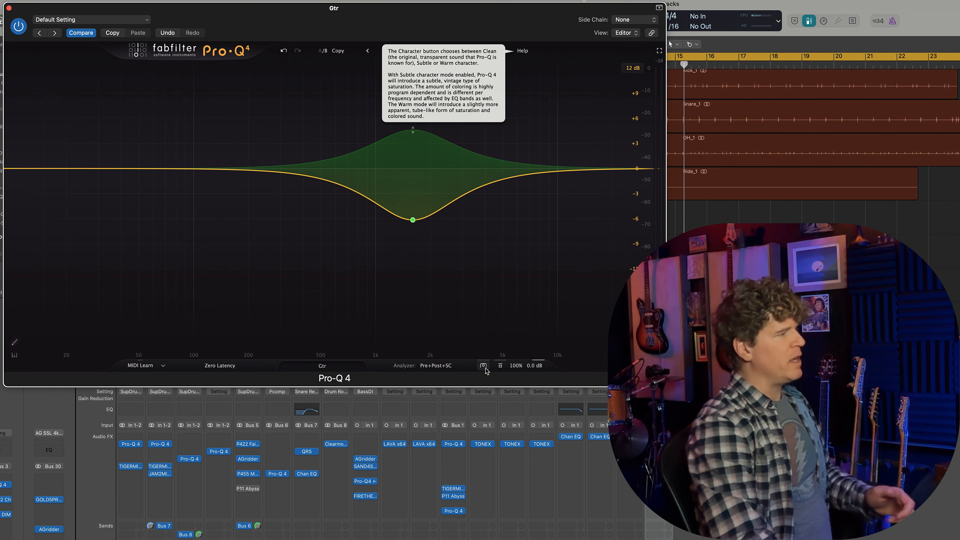
left_click(484, 366)
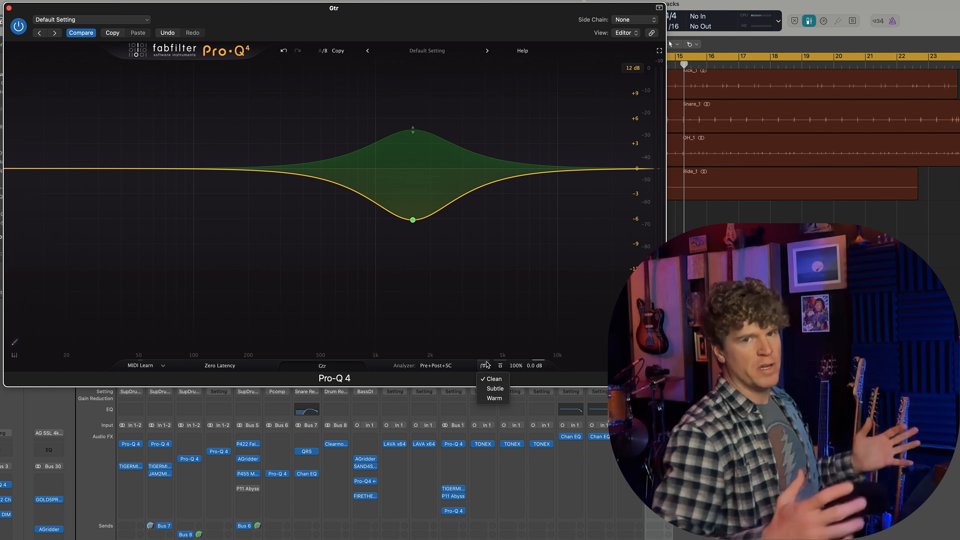
left_click(491, 388)
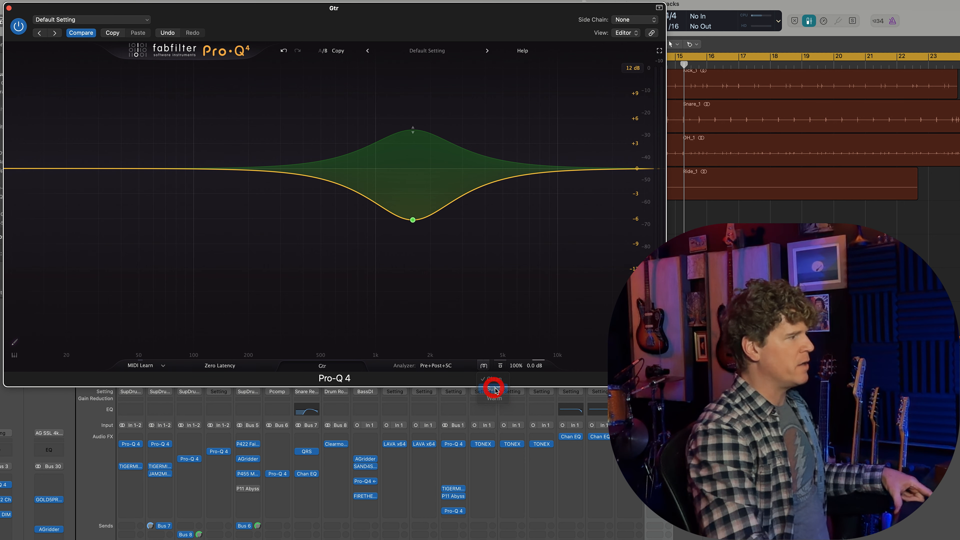
left_click(483, 365)
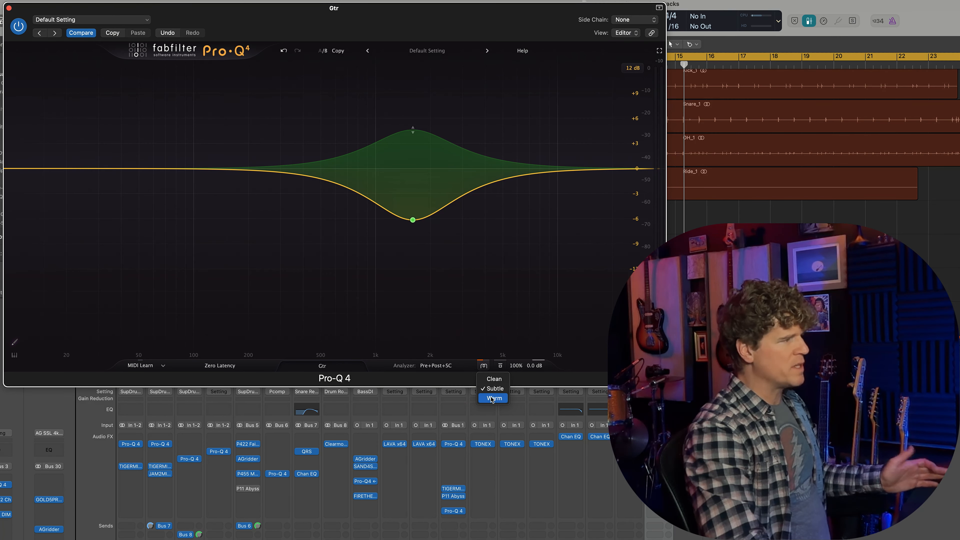
left_click(493, 399)
left_click(484, 367)
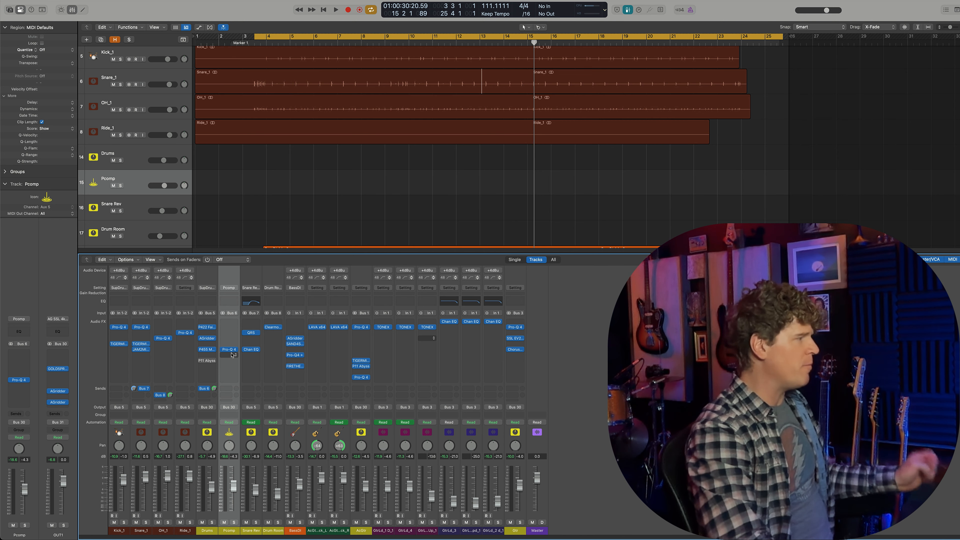
Open the Pro-Q 4 on the Pcomp channel and position its window clear of the mixer inserts
left_click(230, 350)
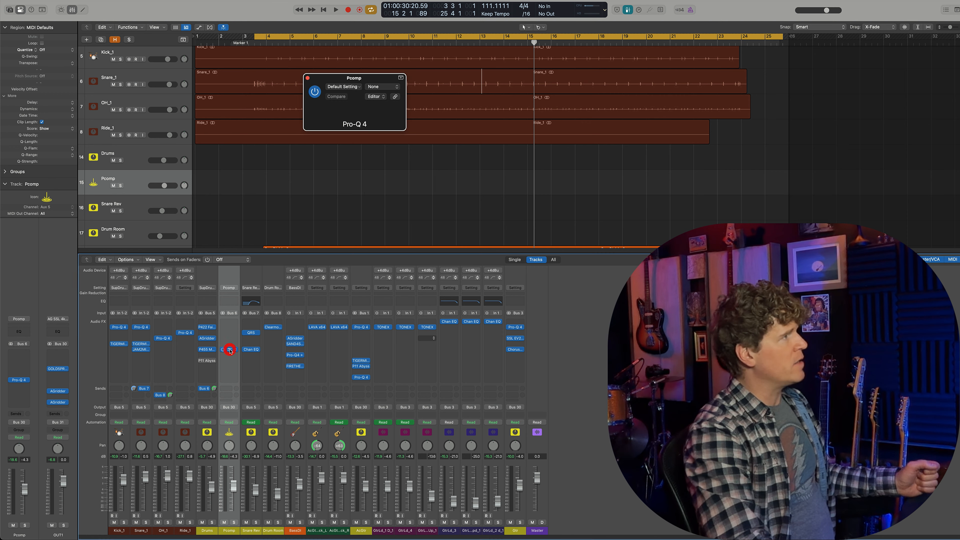
left_click_drag(600, 82, 345, 21)
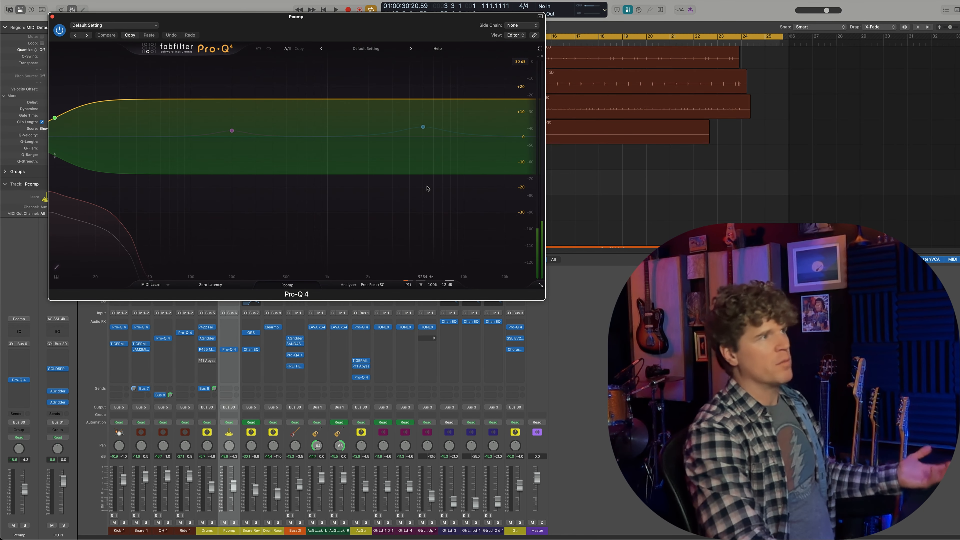
left_click_drag(313, 17, 284, 0)
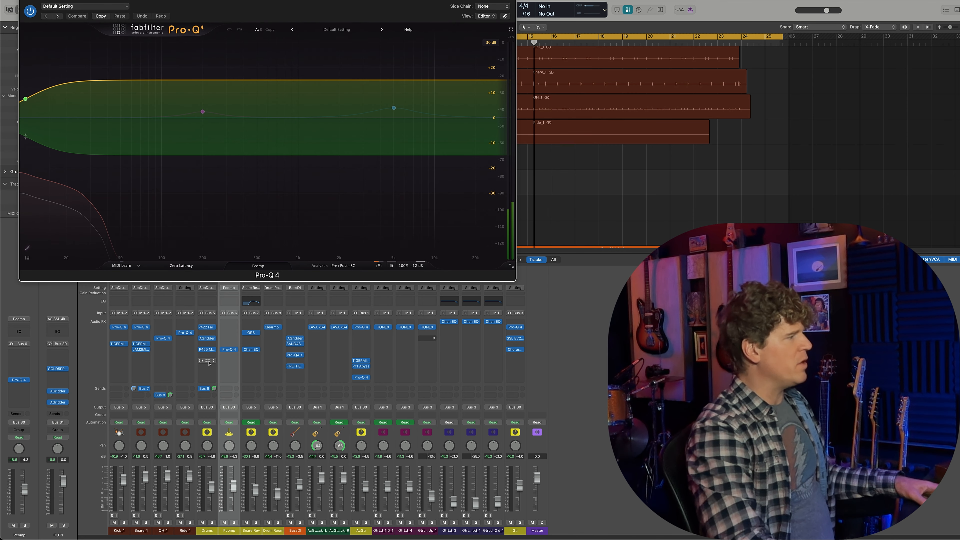
Open the P11 Abyss compressor on the Drums channel, inspect its mix control, and close it
left_click(208, 361)
left_click_drag(397, 78, 156, 42)
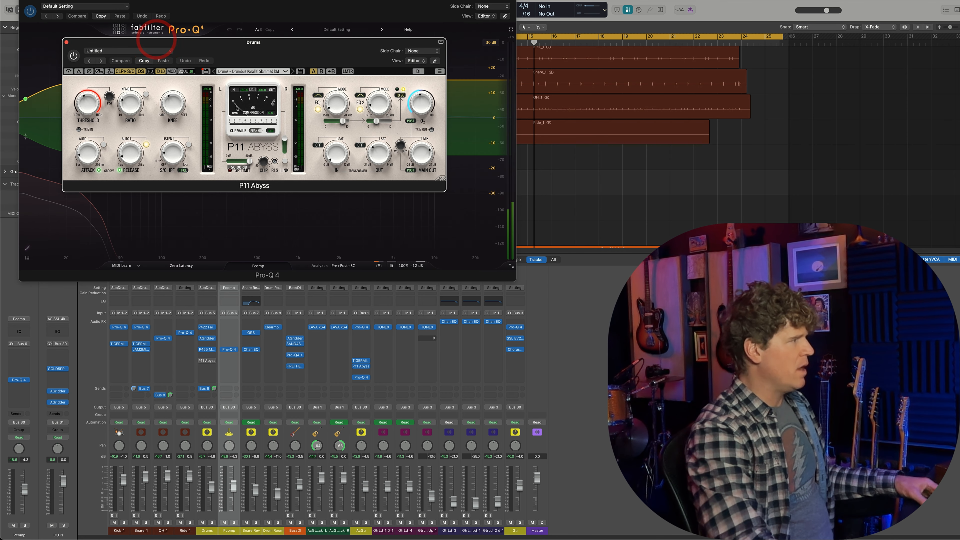
left_click_drag(419, 155, 419, 151)
left_click(67, 42)
Inspect the Drums channel's Bus 6 send routing to Pcomp without changing it
double_click(206, 390)
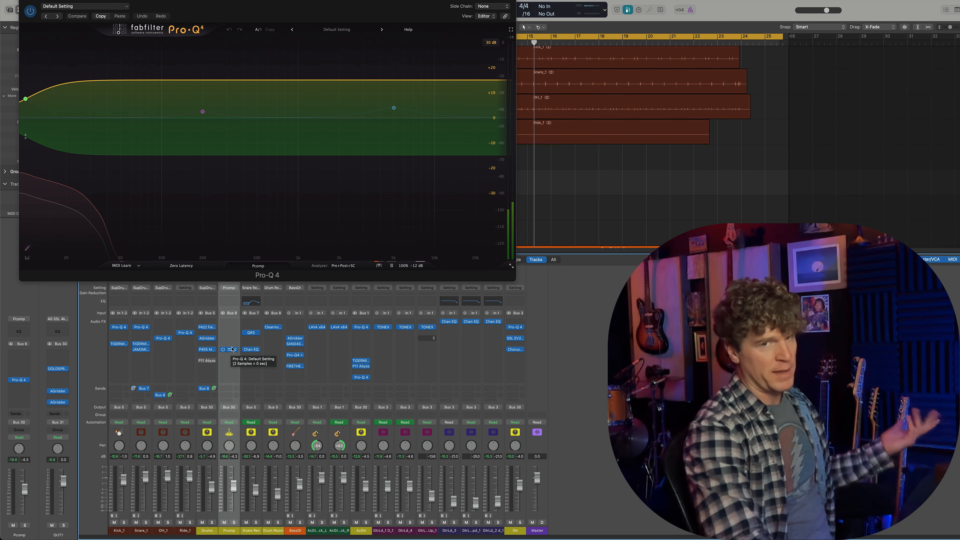
left_click(207, 390)
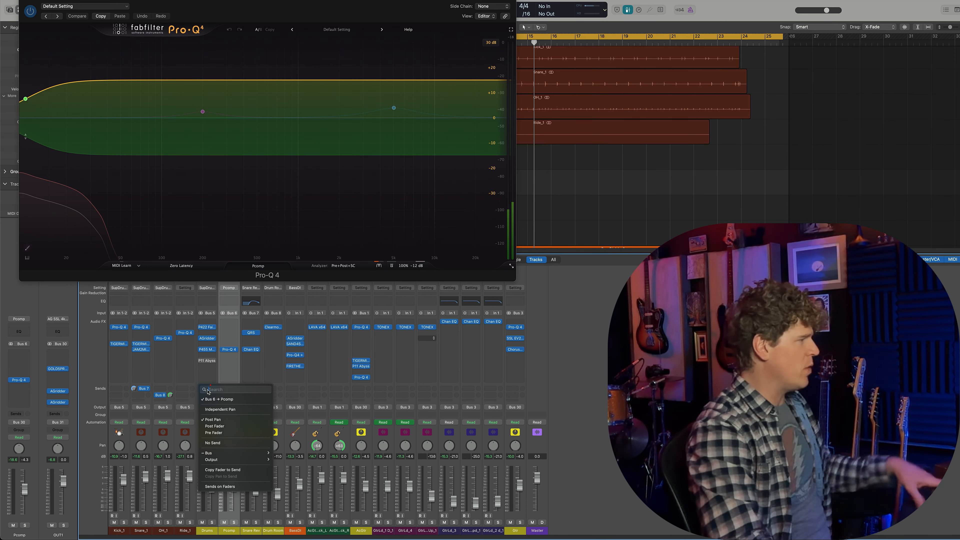
left_click(209, 369)
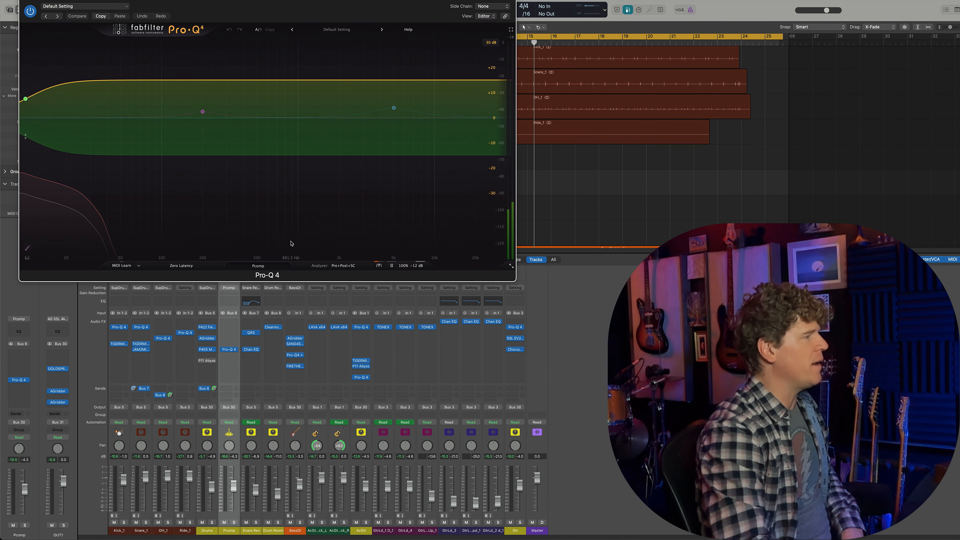
Solo the Pcomp channel and review the character modes of its Pro-Q 4
left_click(234, 522)
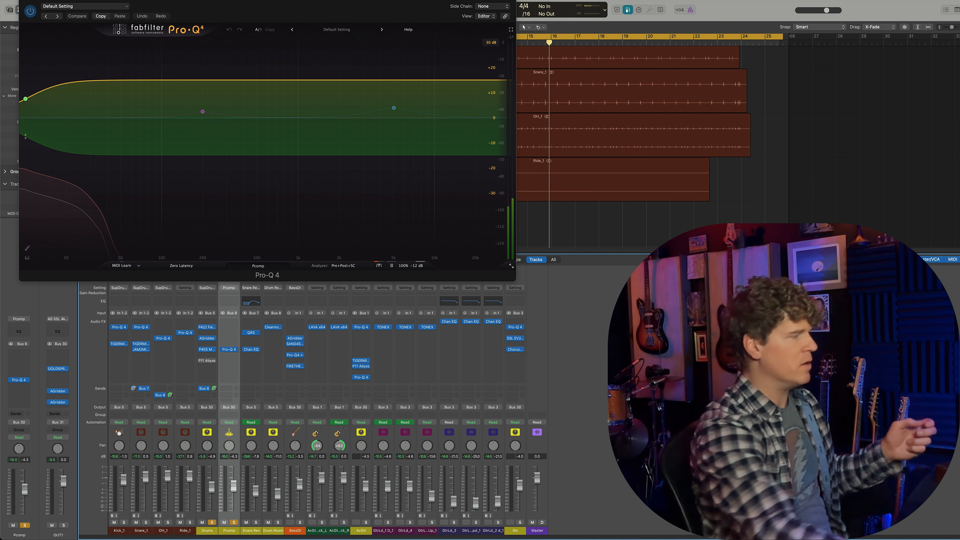
left_click(379, 266)
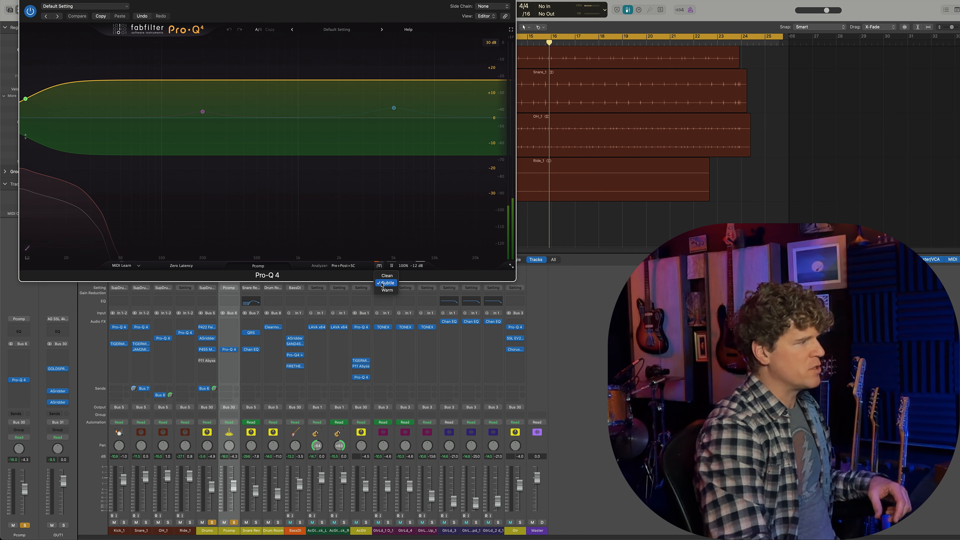
left_click(347, 277)
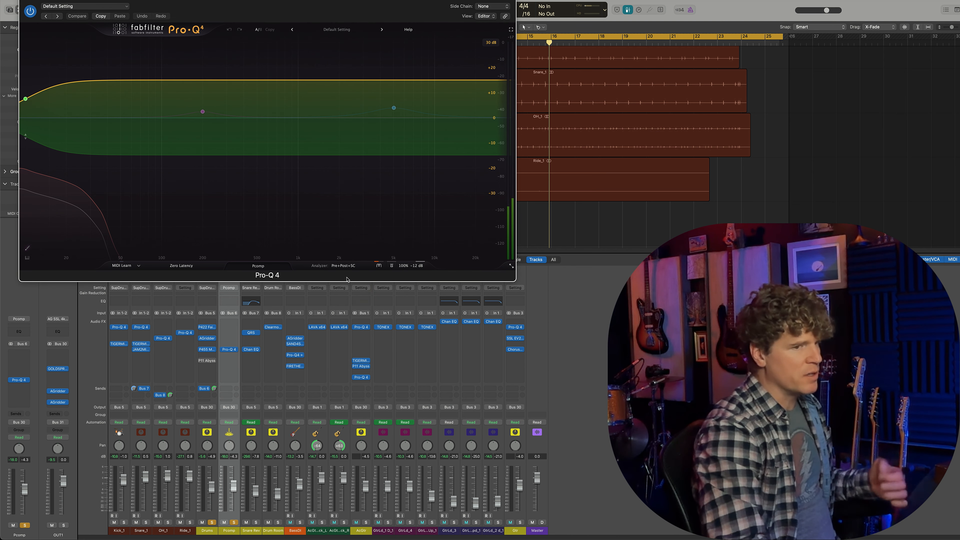
left_click(379, 265)
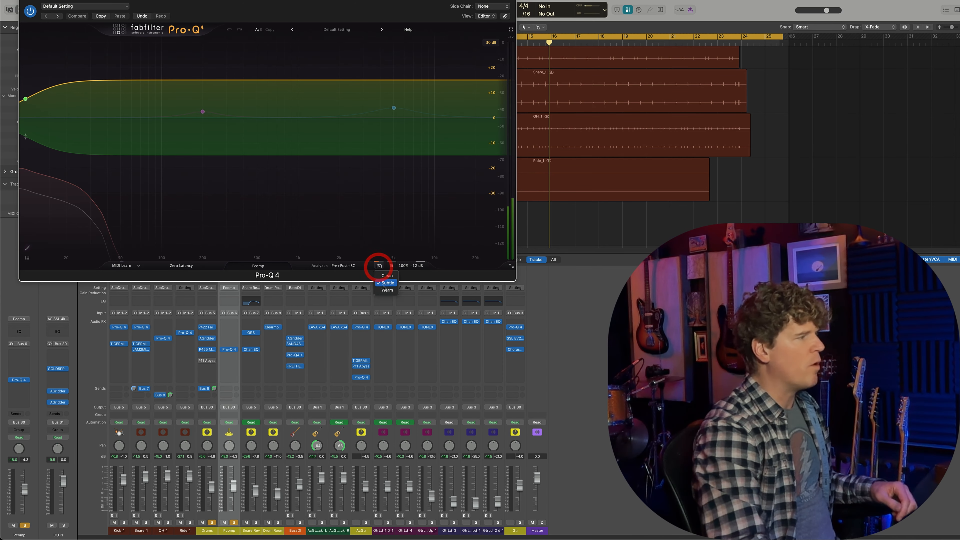
left_click(361, 278)
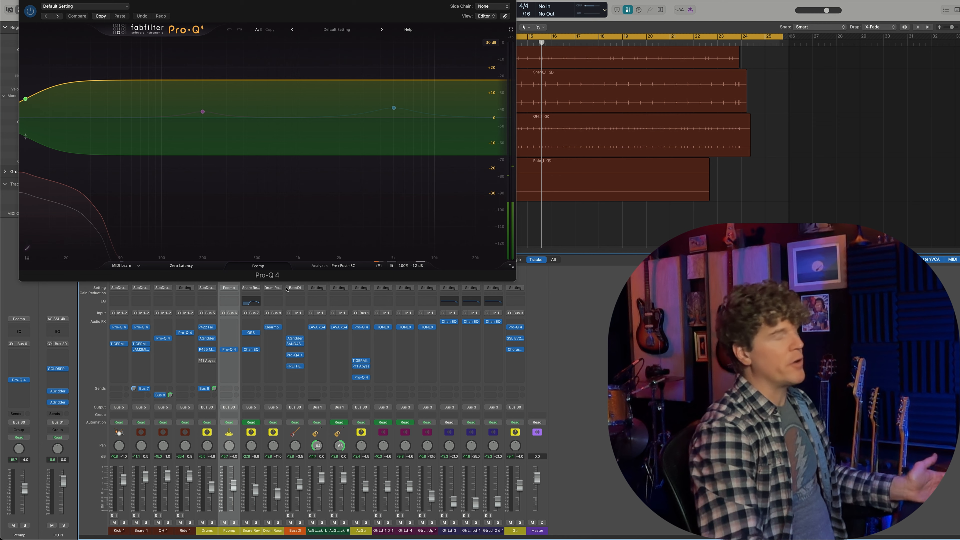
Play the full mix and toggle the Pcomp channel's mute to compare the parallel compression
key("space")
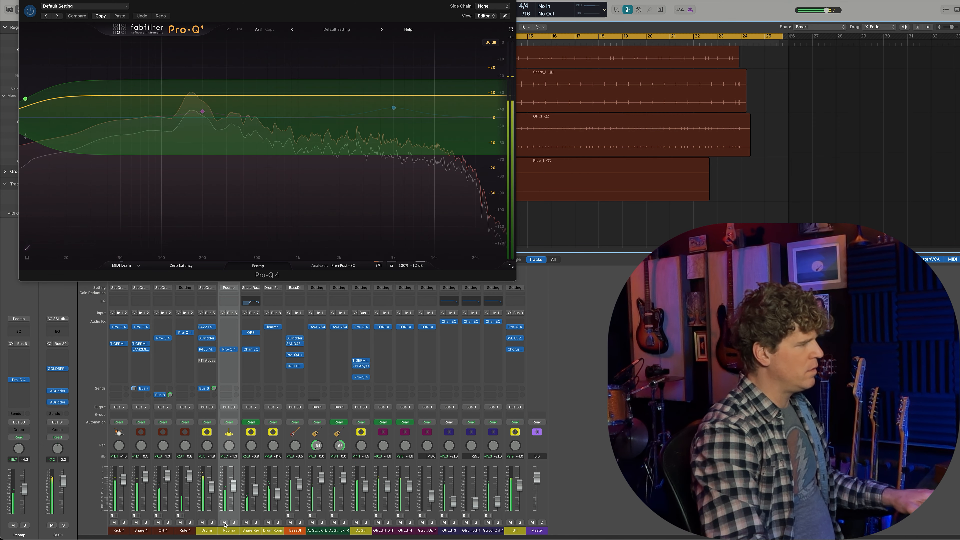
left_click(224, 522)
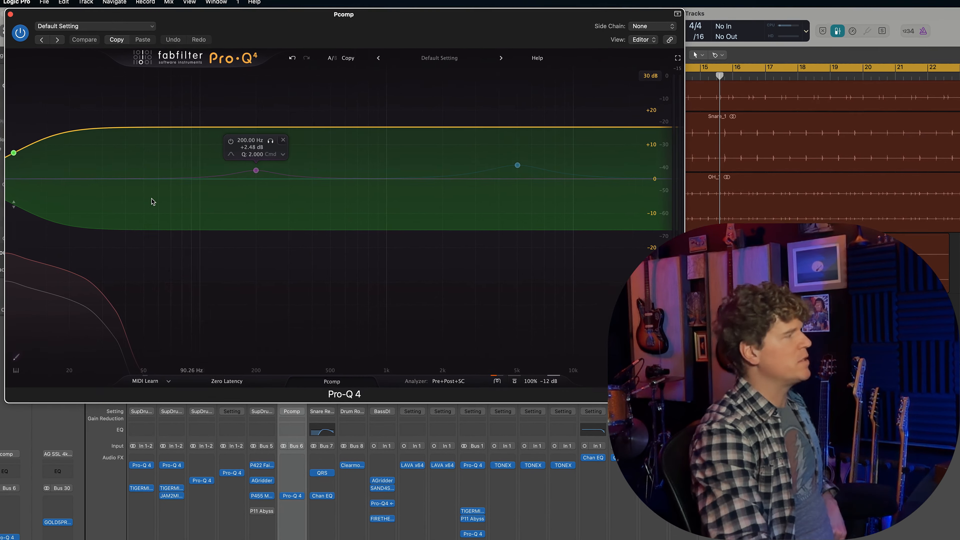
Expand the dynamics controls of the Pcomp Pro-Q 4's 10 Hz high shelf band and examine its attack setting
mouse_move(17, 155)
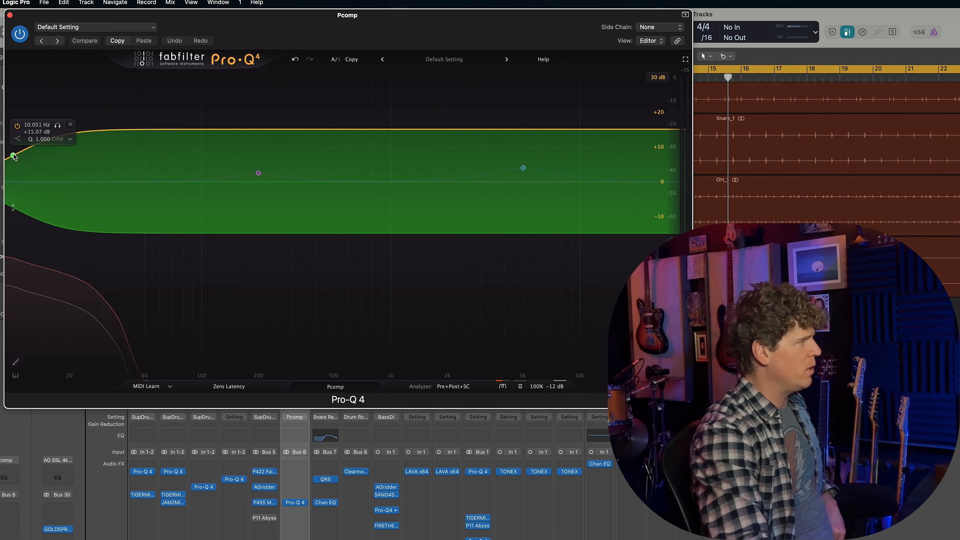
left_click(13, 156)
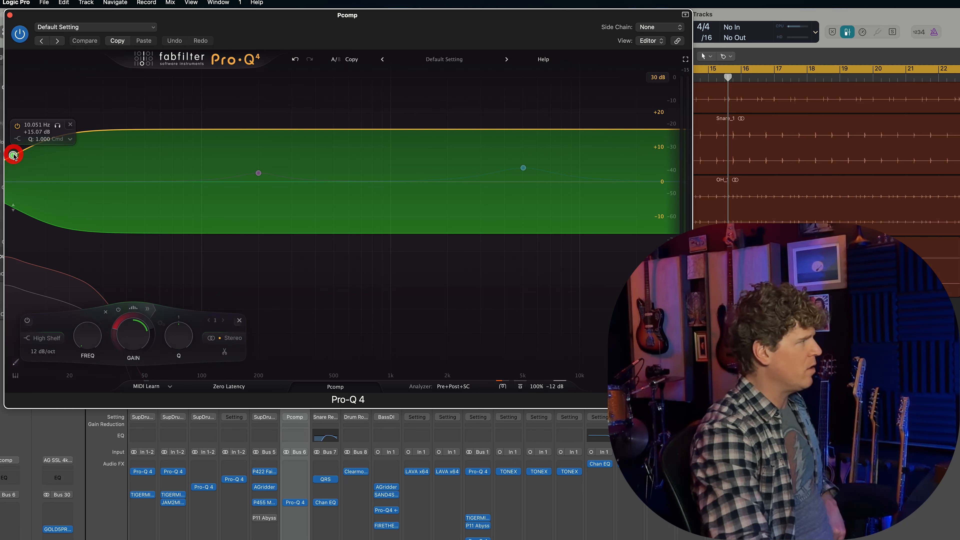
left_click(148, 309)
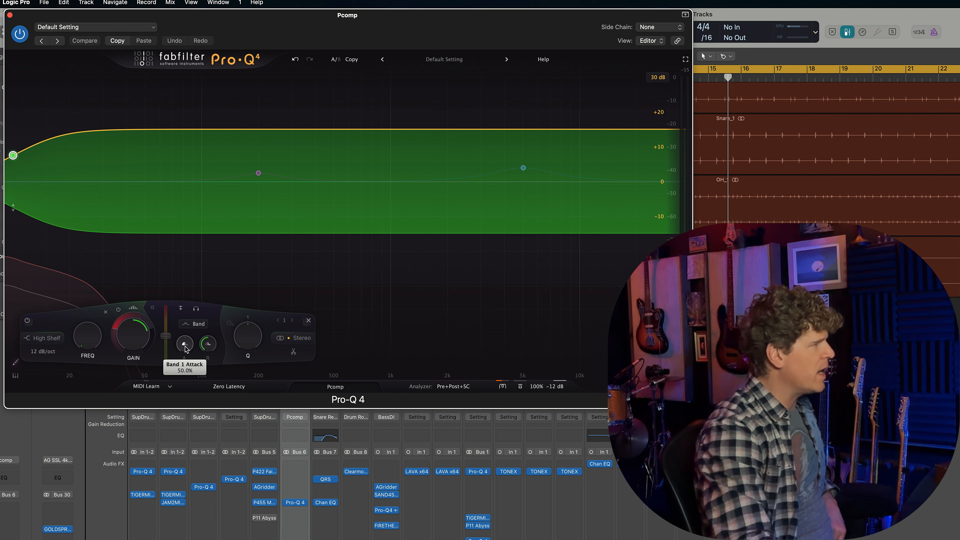
mouse_move(189, 338)
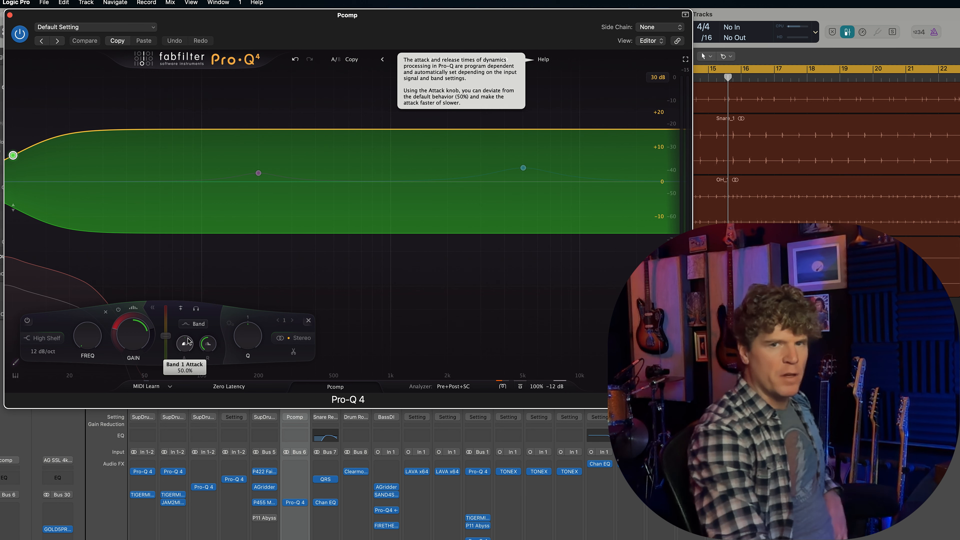
Try a faster release of about 19% on the Pcomp high shelf band's dynamics and start playback
mouse_move(187, 349)
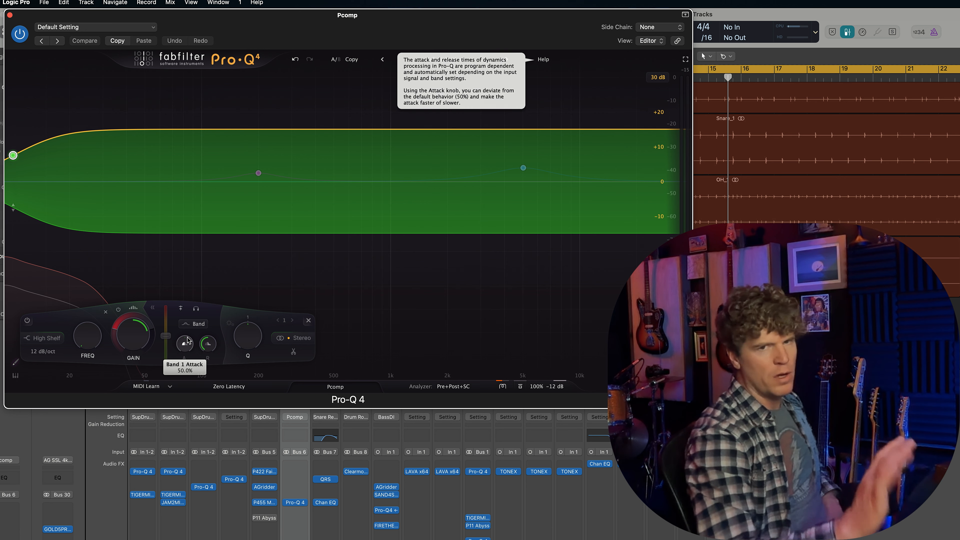
left_click_drag(209, 341, 230, 275)
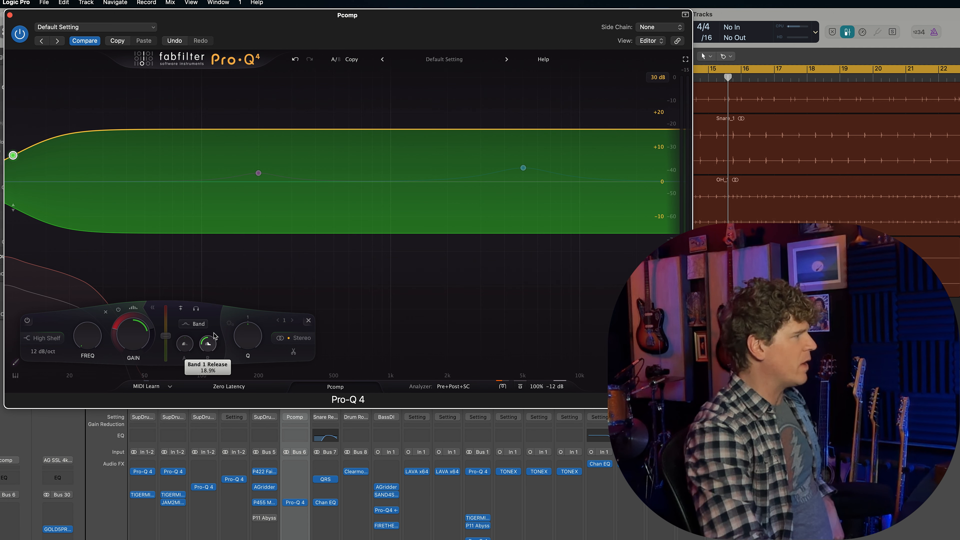
left_click_drag(204, 383, 204, 380)
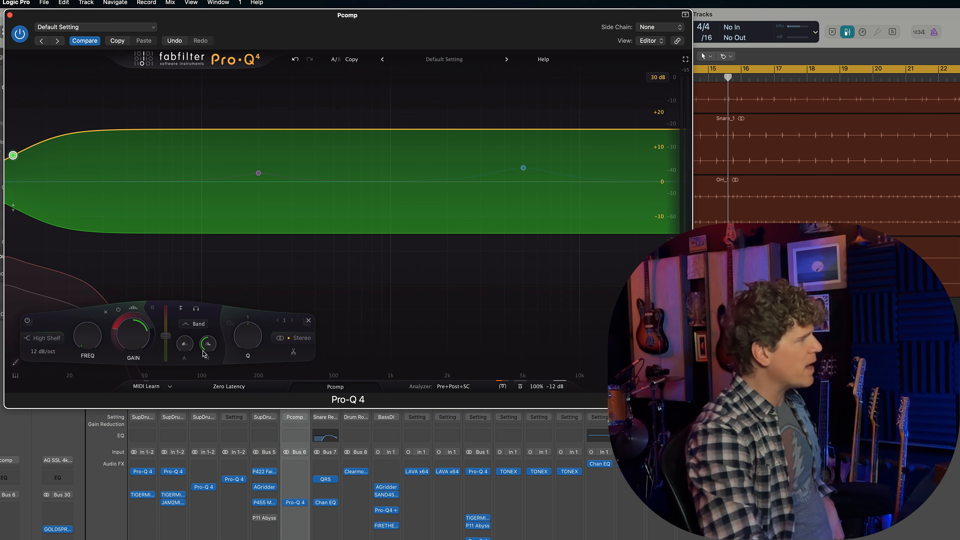
key("space")
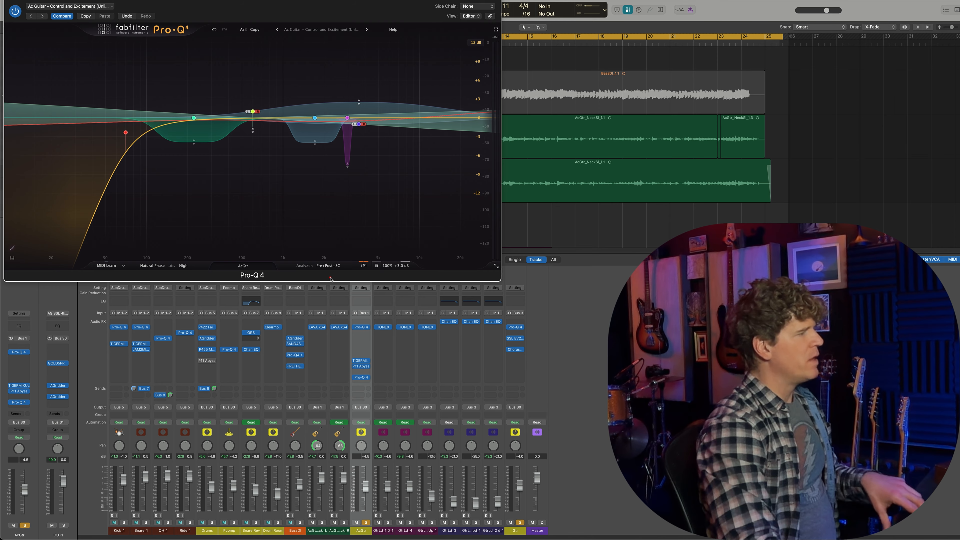
Review the character mode options of the Pro-Q 4 instances on the AcGtr and Gtr channels
left_click(364, 265)
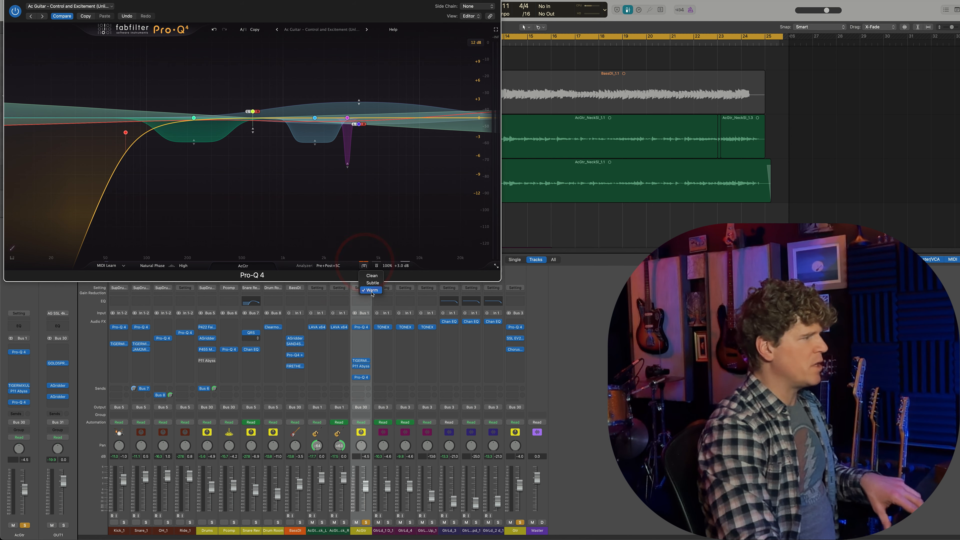
left_click(317, 269)
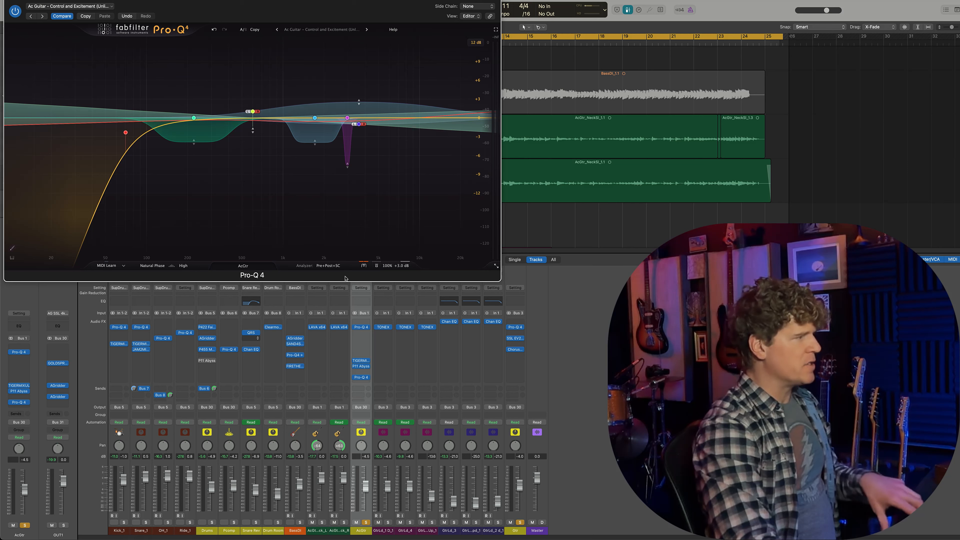
left_click(514, 327)
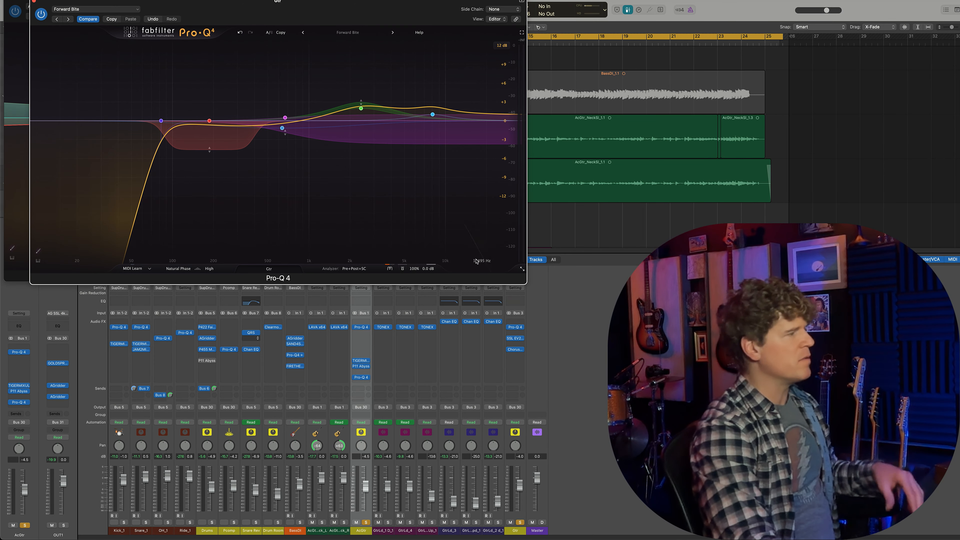
left_click(389, 267)
left_click(365, 275)
Place the Gtr Pro-Q 4 window below the AcGtr one to compare both curves, and hide the plug-in windows
left_click_drag(51, 1, 25, 240)
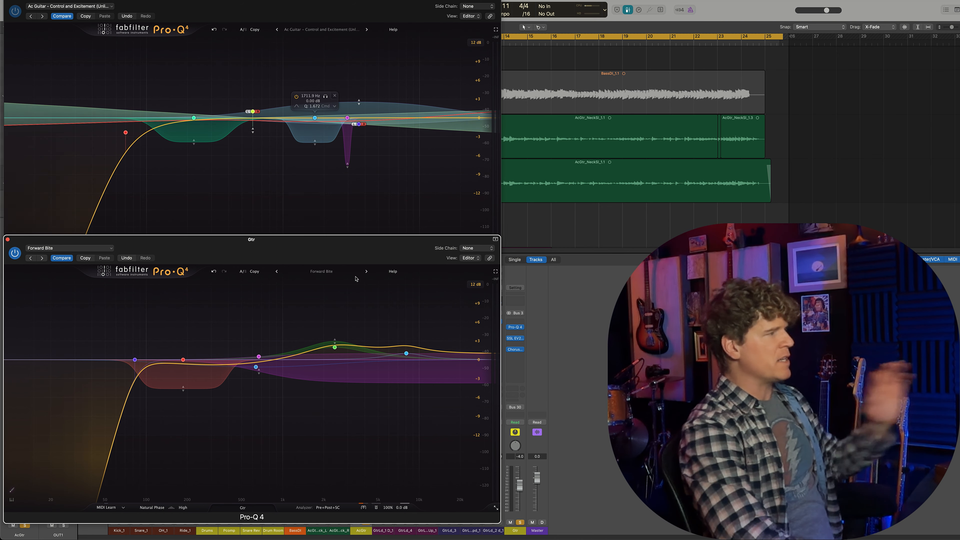
left_click_drag(347, 238, 353, 230)
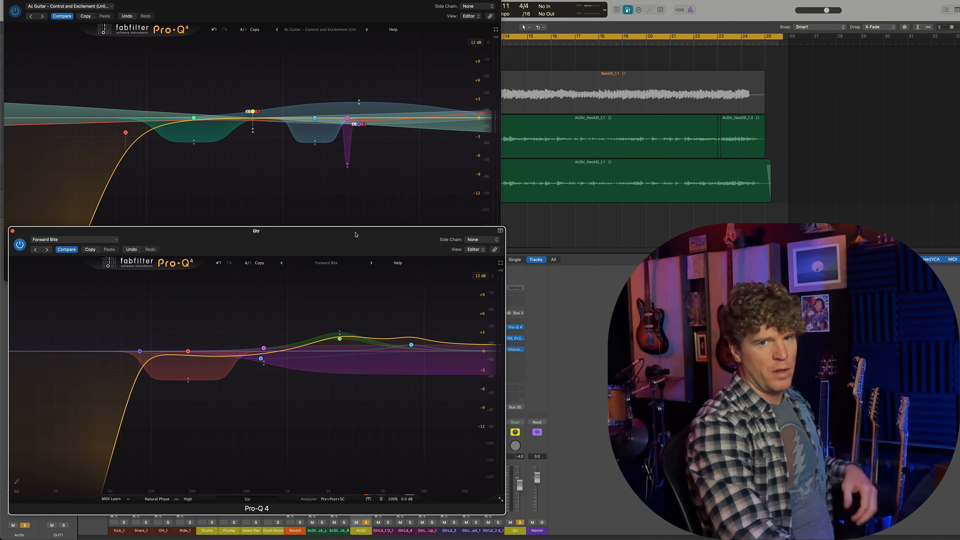
key("v")
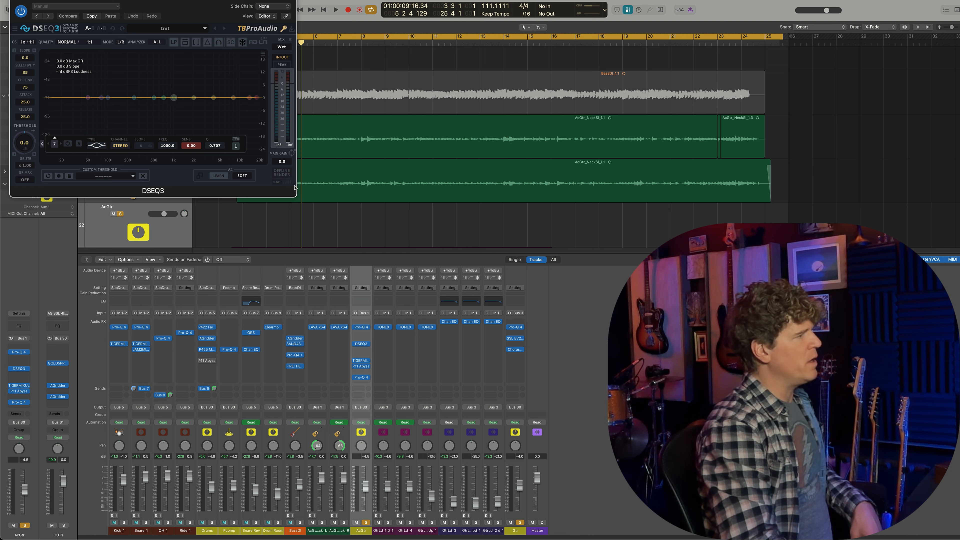
Enlarge the DSEQ3 window on AcGtr and change the band near 1 kHz to D-Band Pass with a slope of 96
left_click(294, 185)
left_click_drag(294, 185, 643, 426)
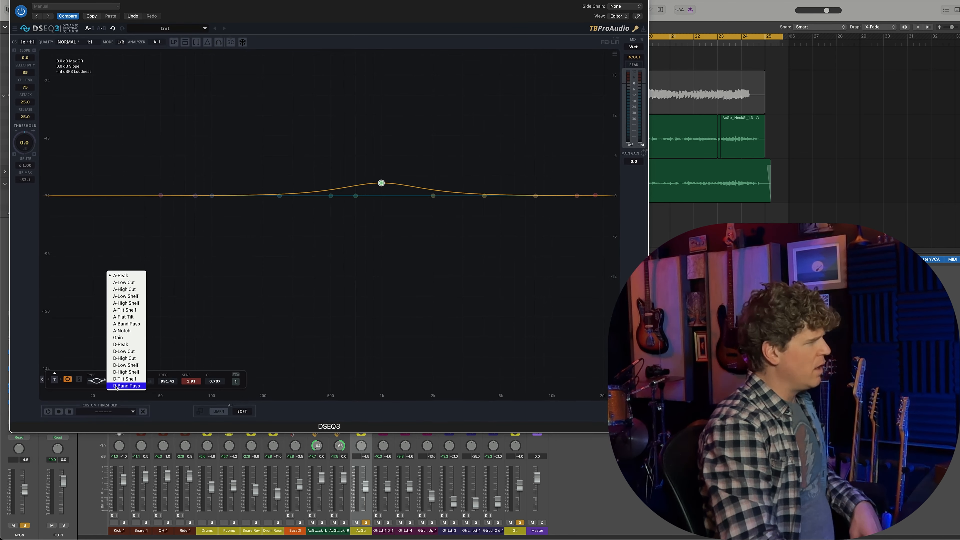
left_click(116, 387)
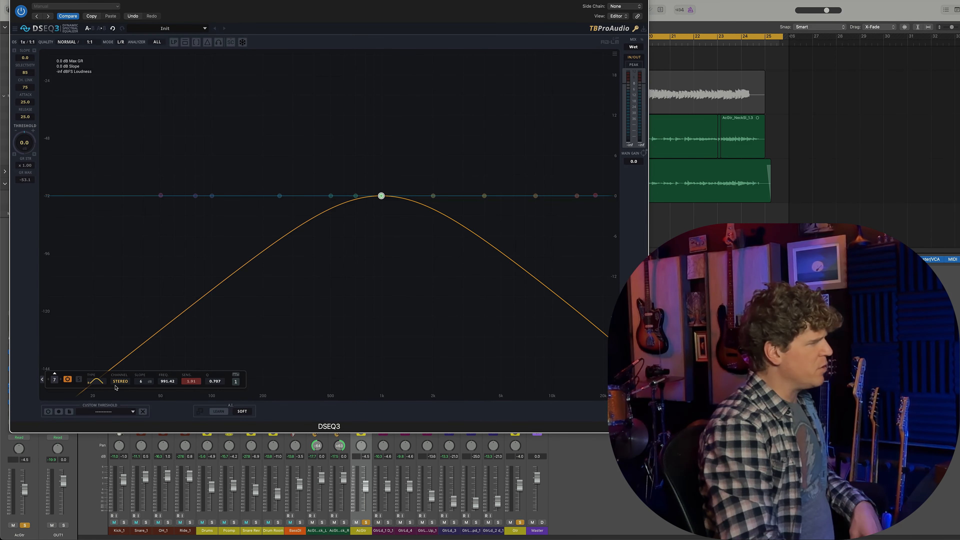
left_click(144, 382)
left_click(168, 386)
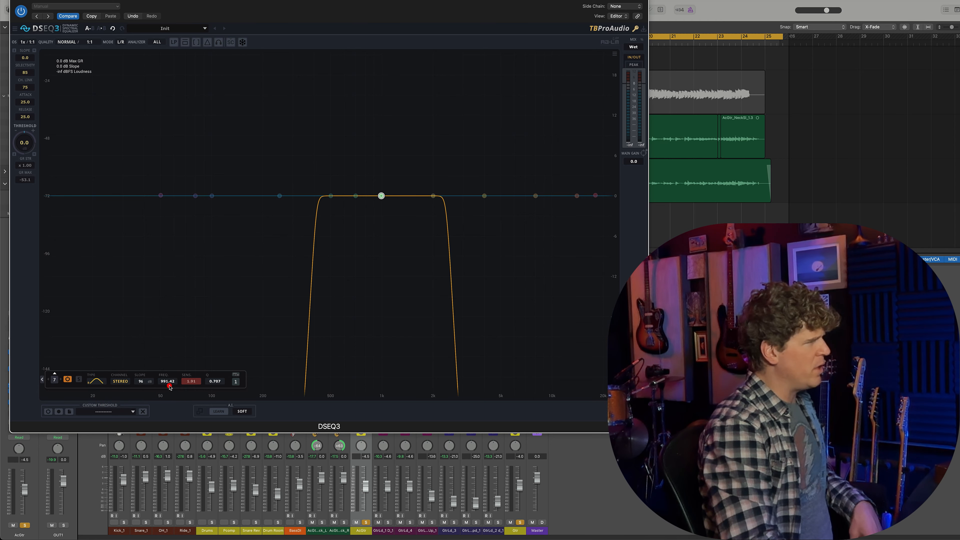
Narrow the DSEQ3 band-pass band to a Q of about 7.54 and set its frequency to about 2876 Hz
left_click_drag(216, 378, 184, 351)
left_click(142, 382)
left_click(142, 382)
left_click_drag(214, 381, 223, 350)
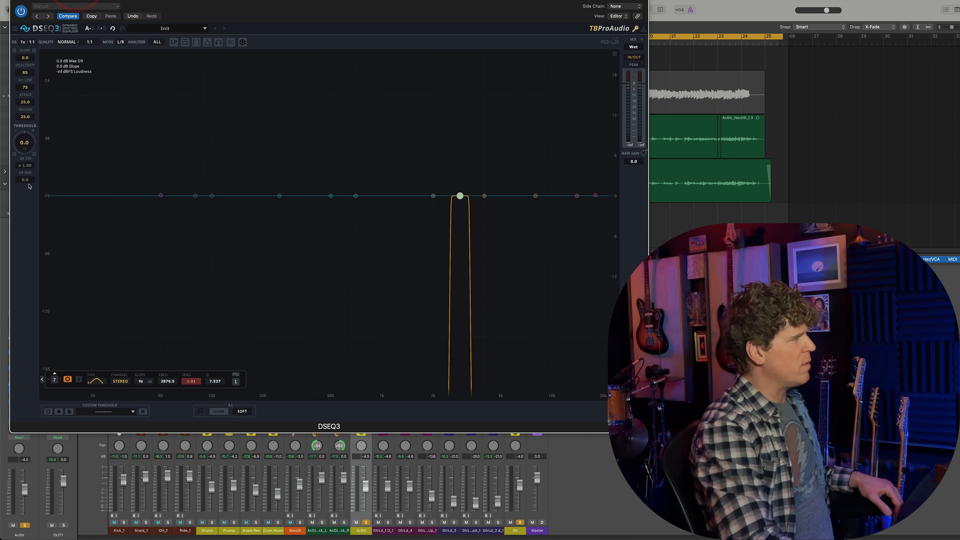
Set DSEQ3's threshold to -9.8, GR strength to x1.91, GR max to -7.7, attack to 7.4 and release to 23.8
left_click_drag(28, 214, 31, 176)
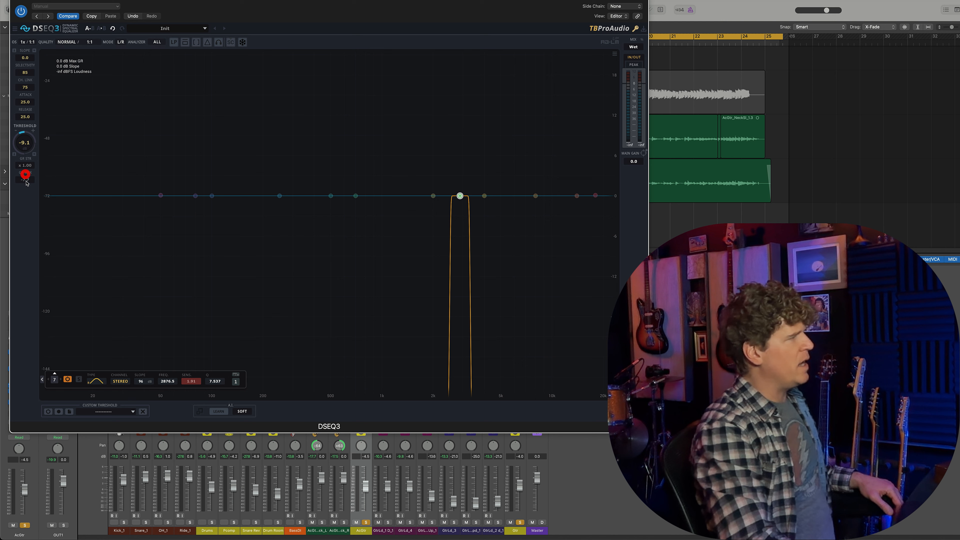
left_click_drag(25, 165, 35, 155)
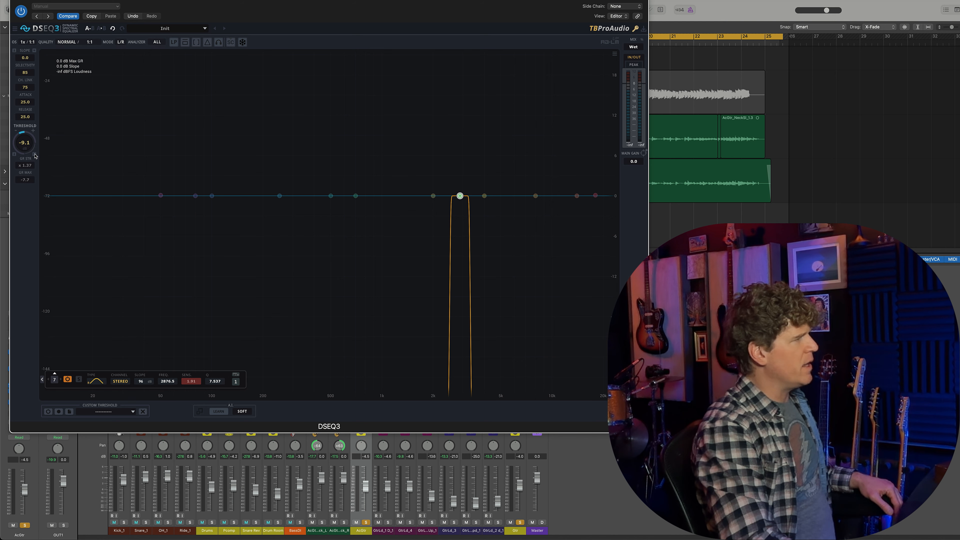
left_click(53, 124)
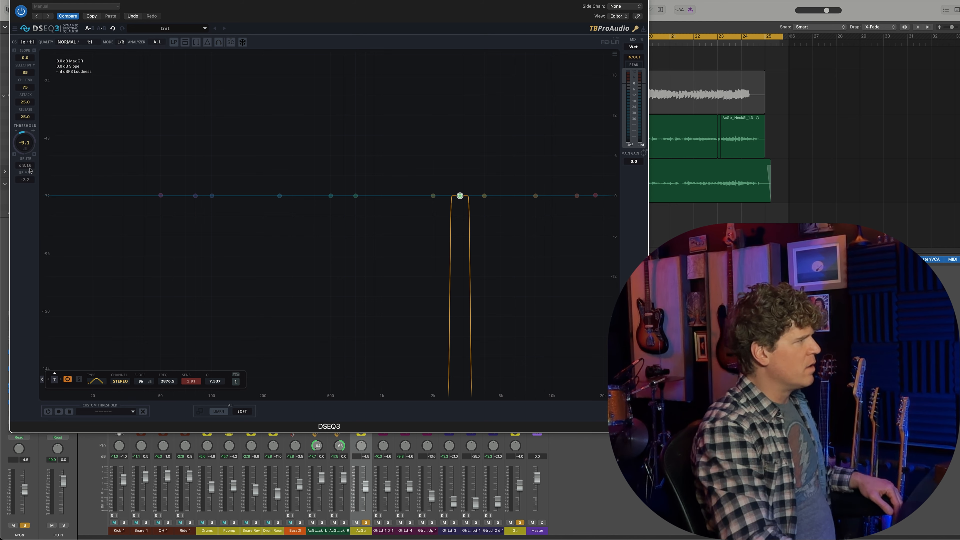
left_click_drag(26, 102, 11, 166)
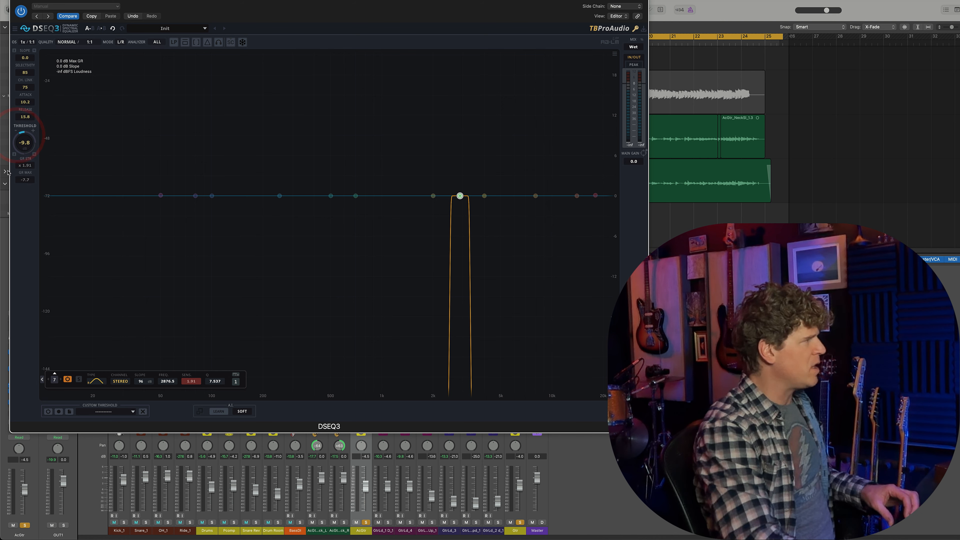
left_click_drag(30, 120, 25, 109)
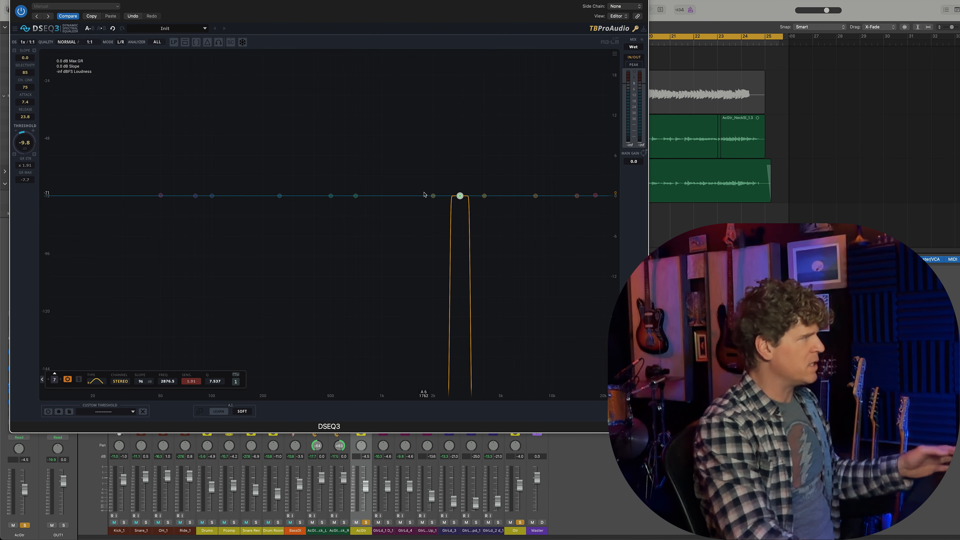
Review DSEQ3's quality options without changing them, and move the band-pass band to about 2354 Hz
left_click(66, 42)
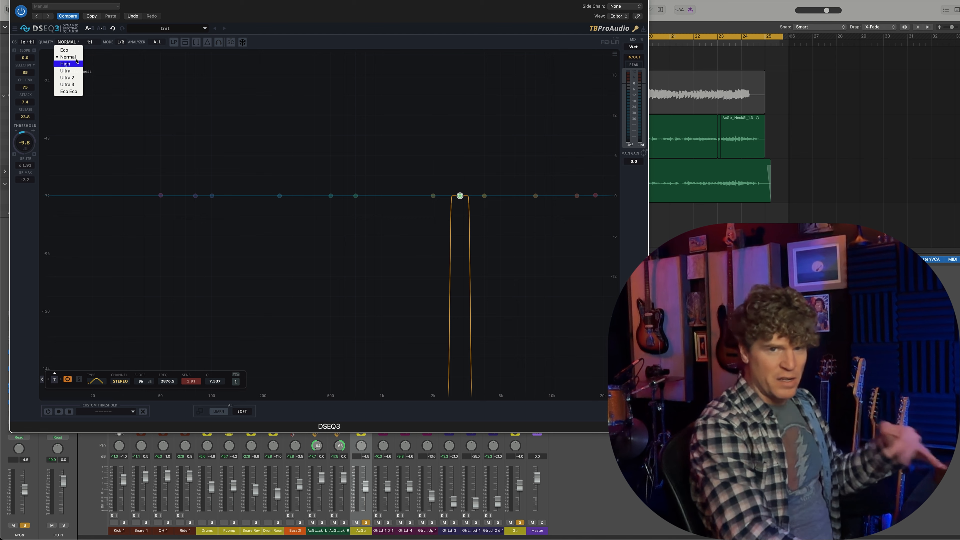
left_click(80, 43)
left_click(87, 44)
left_click(86, 47)
left_click(33, 43)
left_click(33, 43)
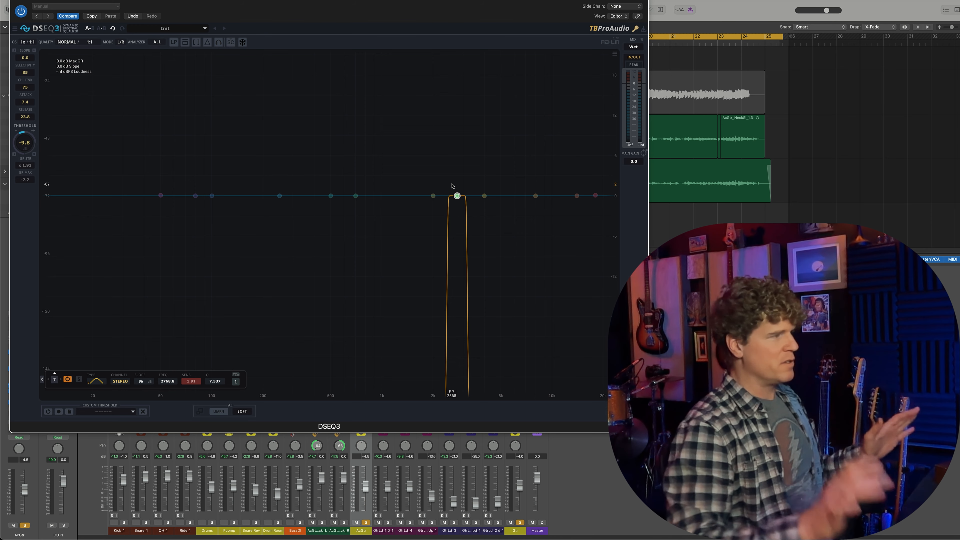
left_click_drag(457, 196, 444, 196)
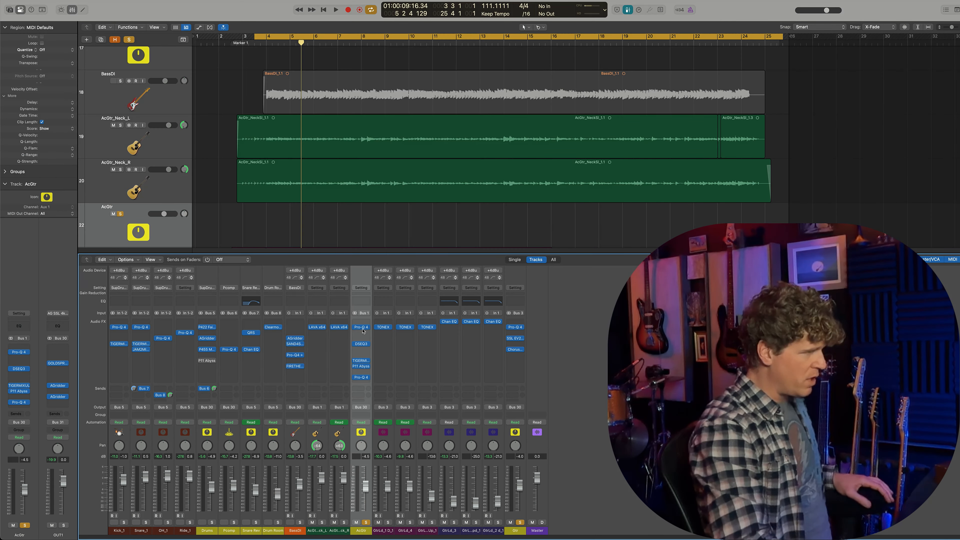
Open AcGtr's first Pro-Q 4 and examine the narrow 2965 Hz bell band's dynamics during playback with DSEQ3 bypassed
left_click(360, 328)
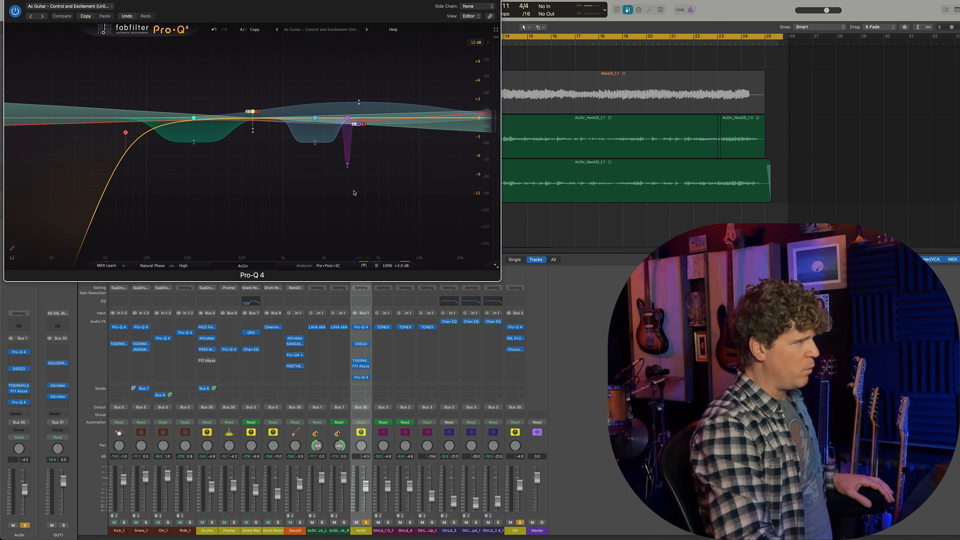
left_click(349, 152)
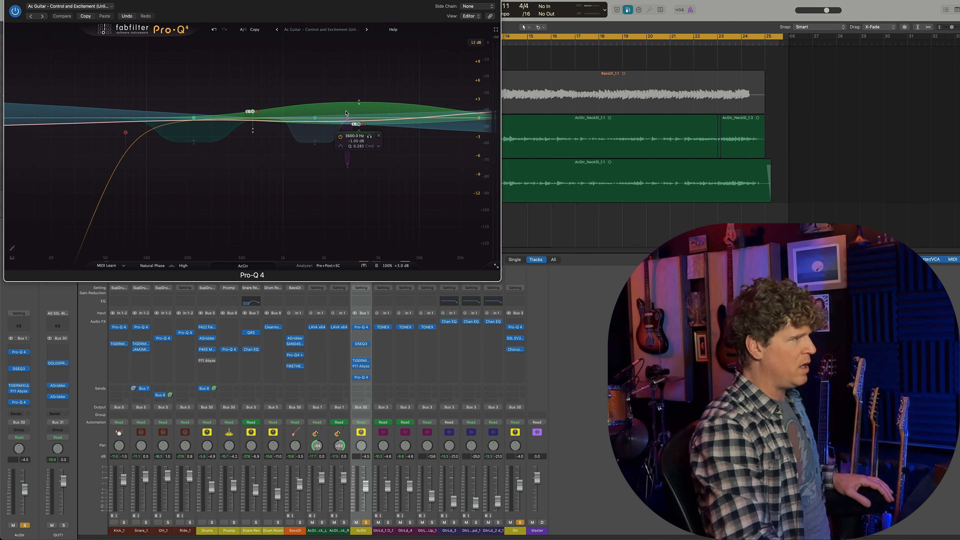
key("space")
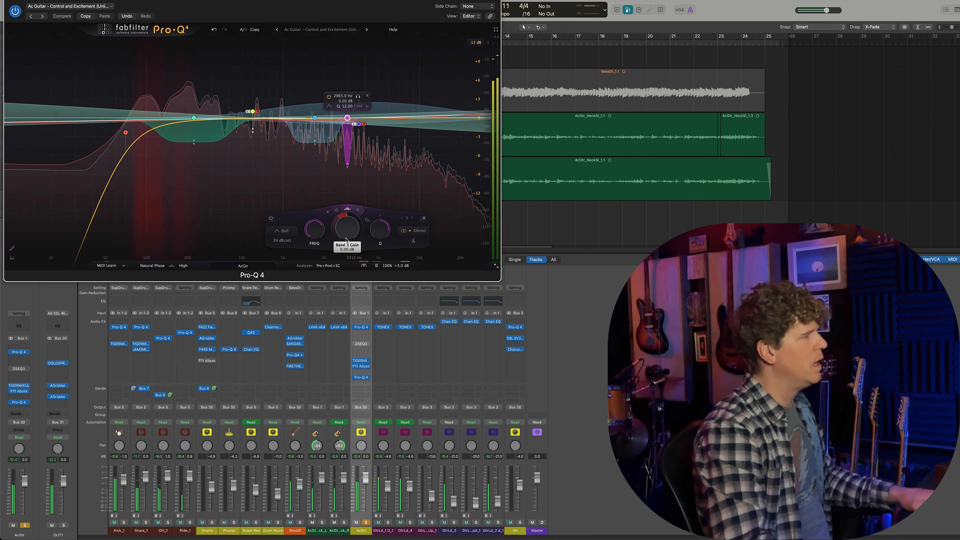
mouse_move(335, 232)
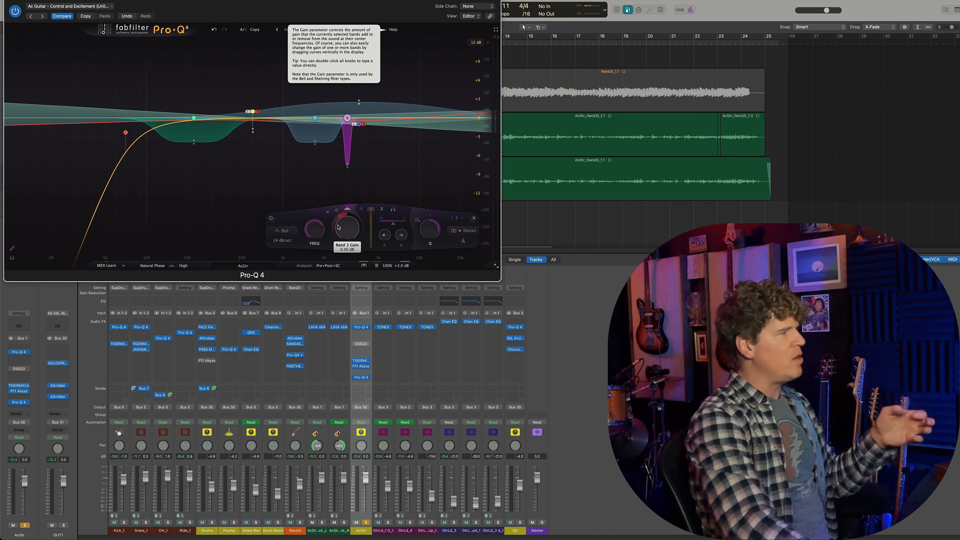
Reopen DSEQ3, shrink its window and place it below the AcGtr Pro-Q 4 to compare the two plug-ins
left_click(363, 343)
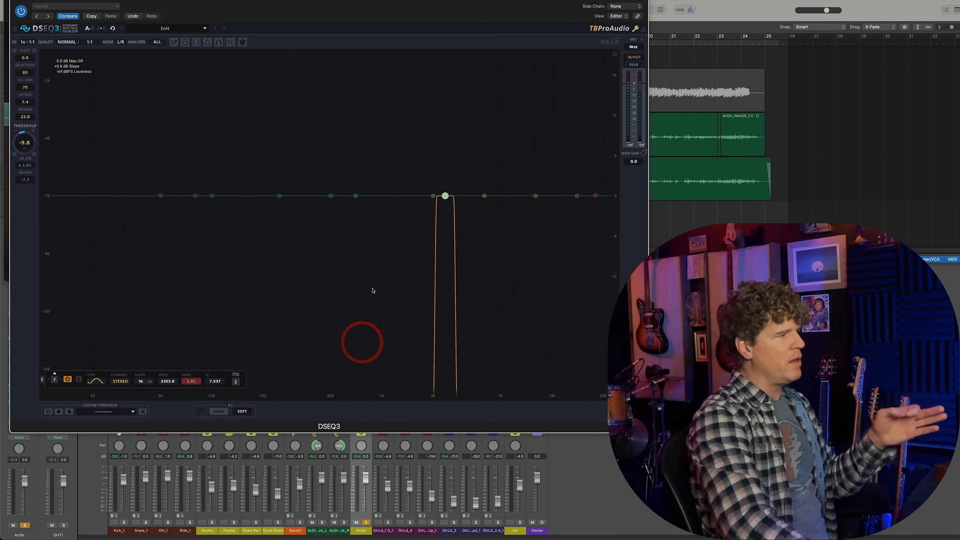
left_click_drag(646, 418, 490, 283)
left_click_drag(365, 11, 376, 298)
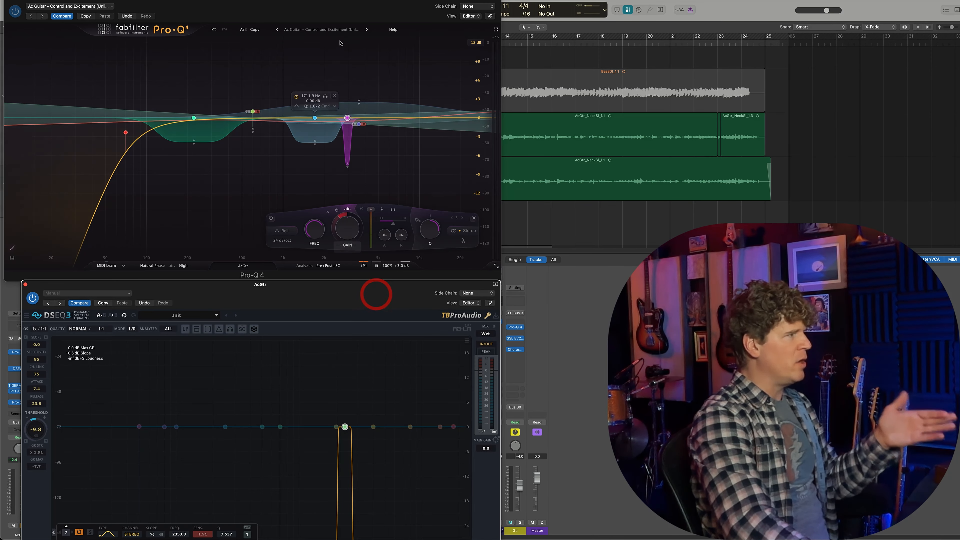
left_click(335, 7)
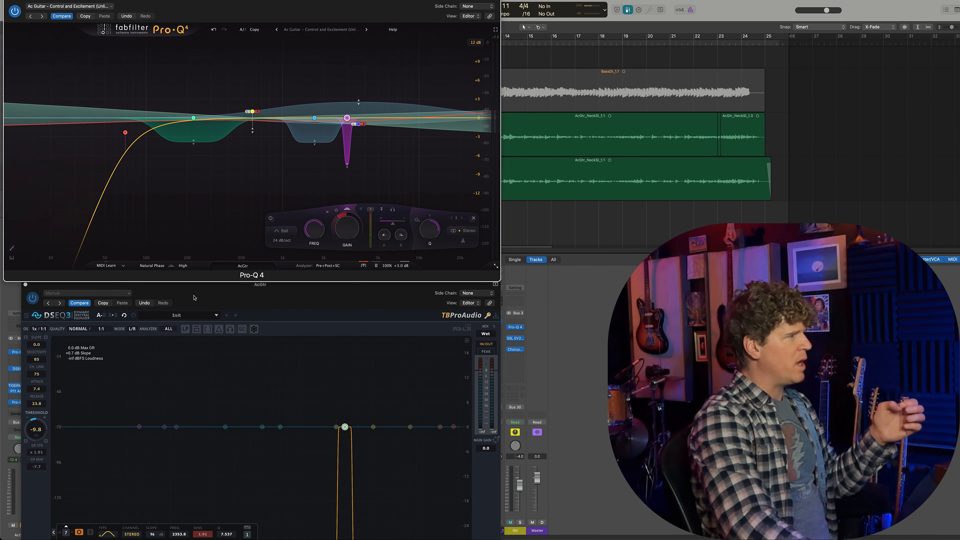
Open the Gtr channel's Pro-Q 4 and toggle Spectral dynamics on its 2411 Hz bell band
left_click(515, 530)
left_click(515, 327)
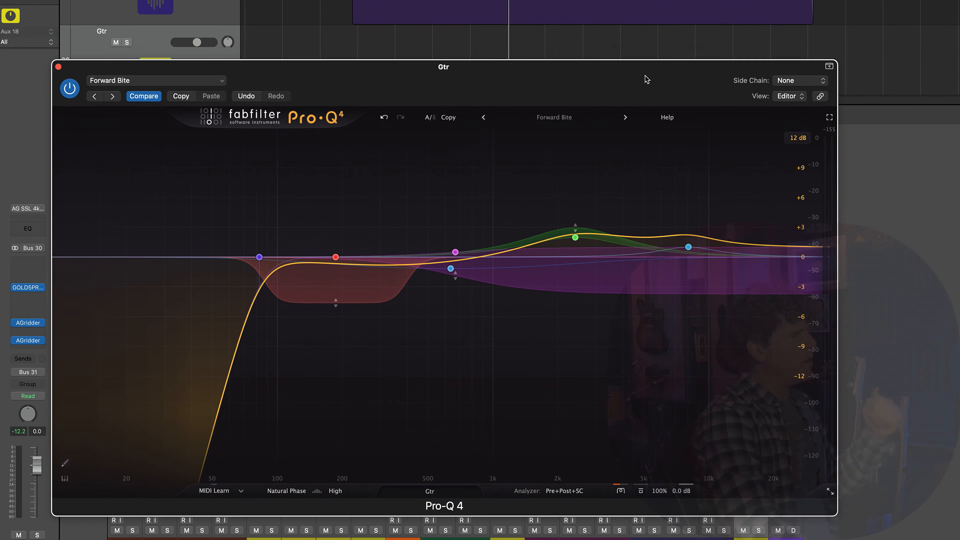
left_click(642, 68)
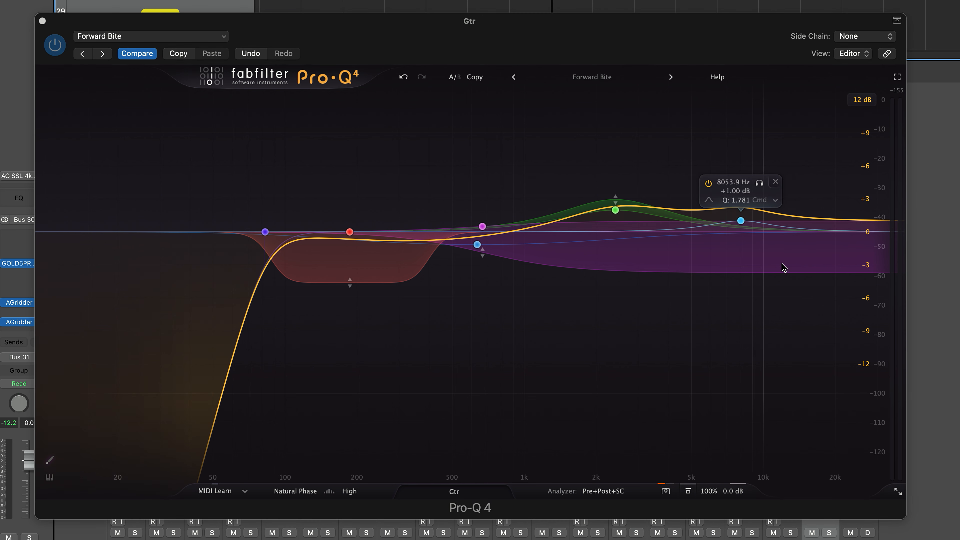
mouse_move(615, 211)
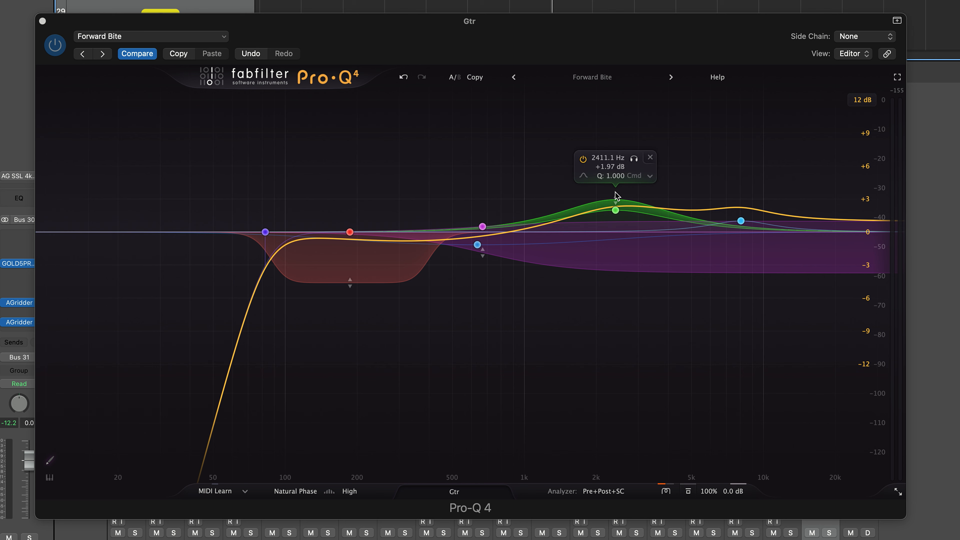
left_click(616, 211)
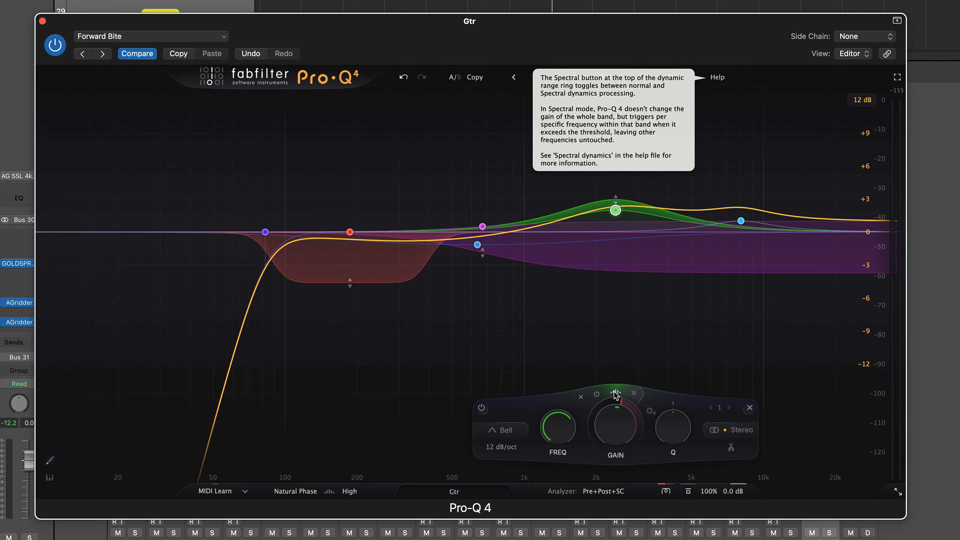
left_click(615, 210)
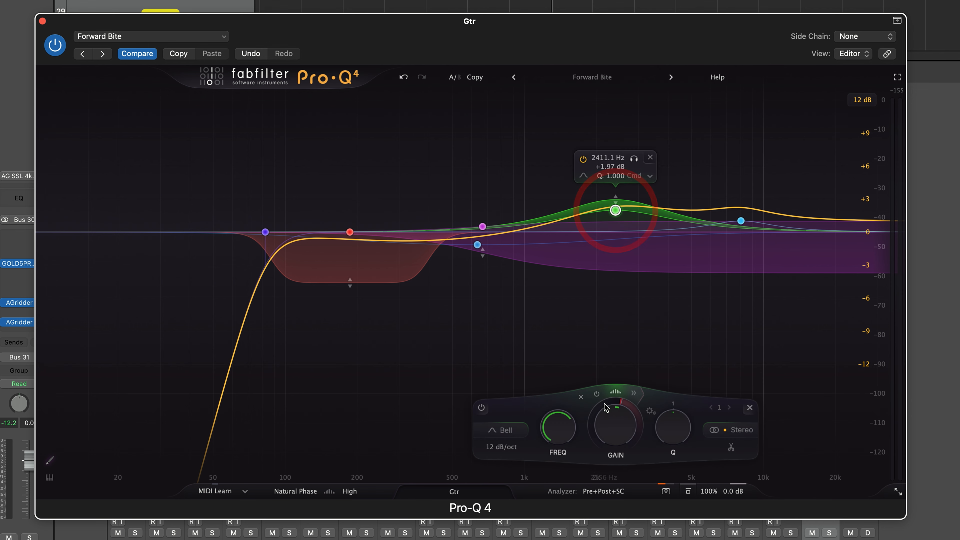
left_click(615, 393)
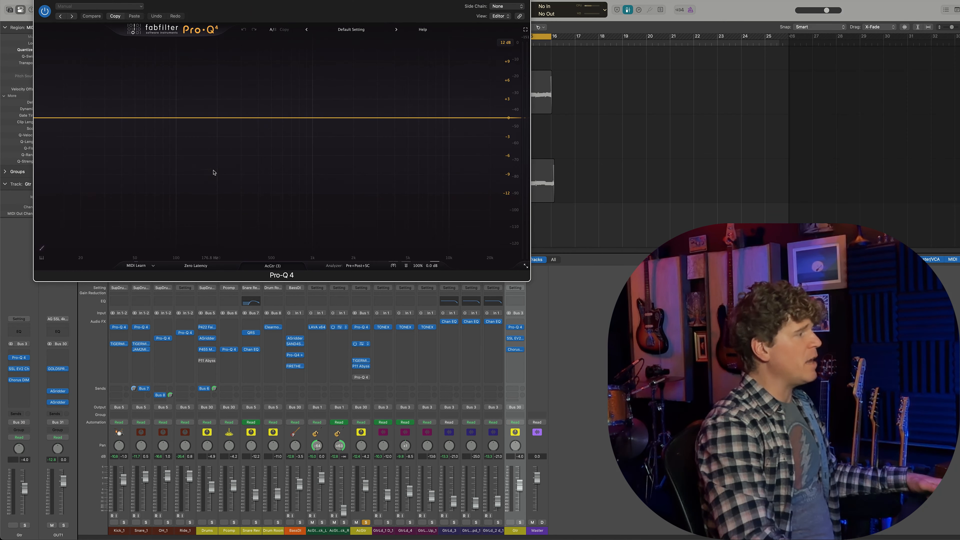
Add a downward dynamic bell band at about 194 Hz in AcGtr (3)'s Pro-Q 4, with gain 0 dB and Q about 2.23
left_click(212, 172)
left_click_drag(202, 229, 201, 254)
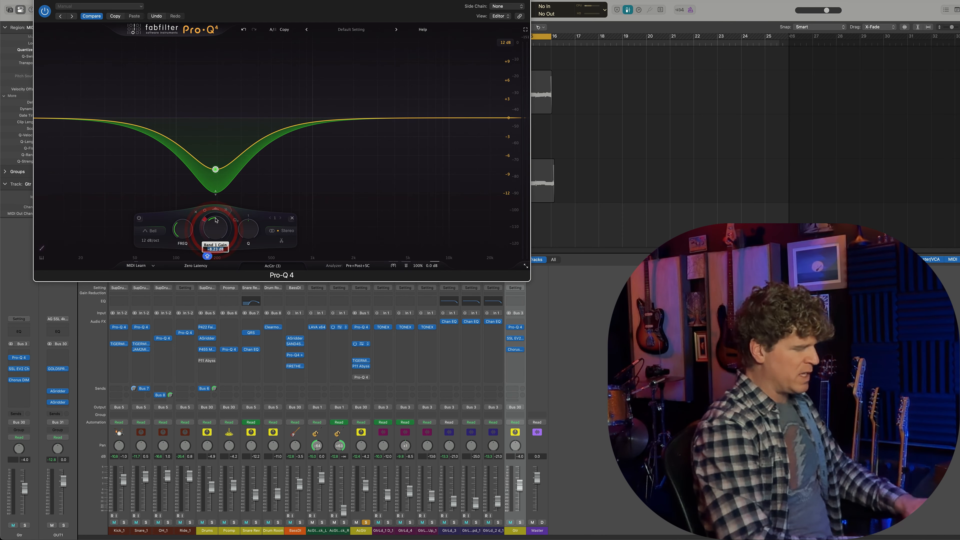
type("0")
key("Return")
left_click_drag(205, 219, 255, 221)
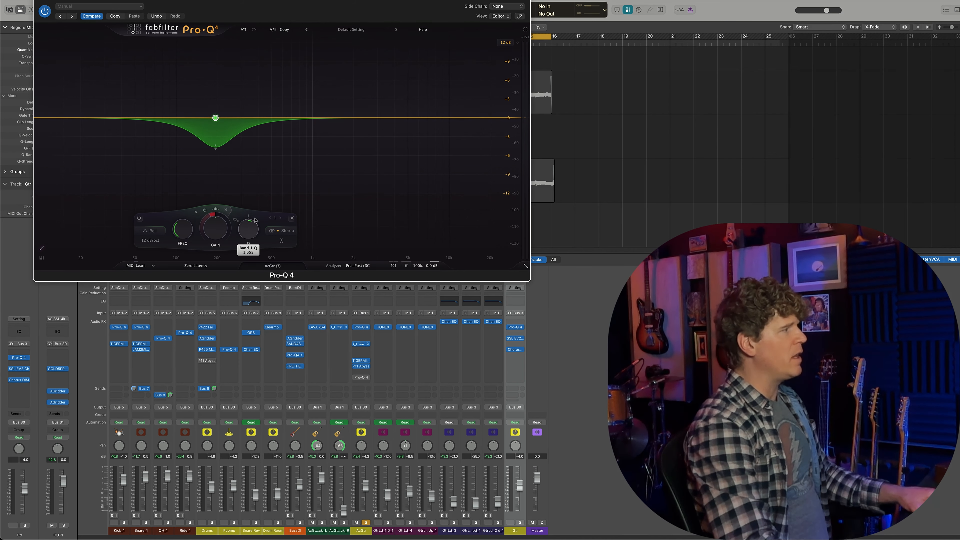
Copy the 194 Hz dynamic band and check the paste option in the first AcGtr Pro-Q 4 without pasting
right_click(218, 140)
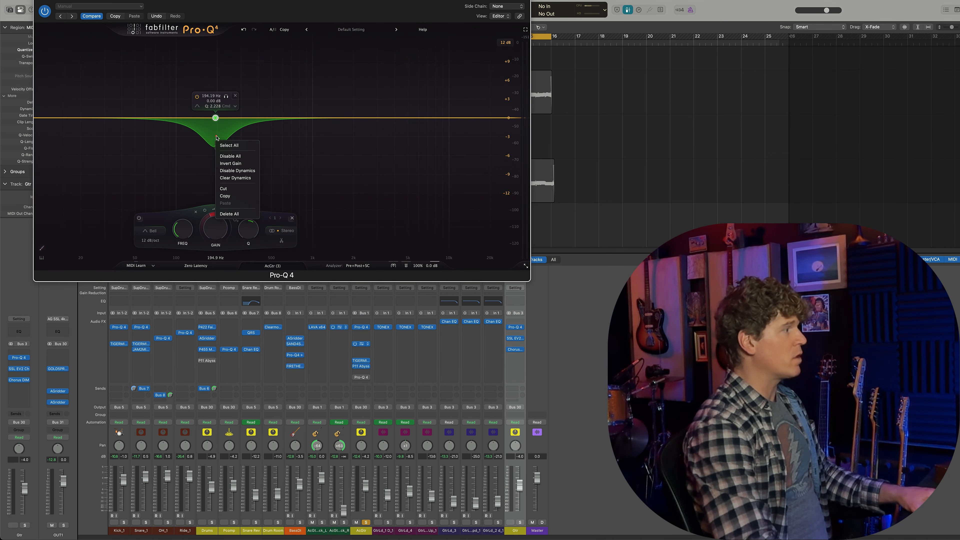
left_click(224, 199)
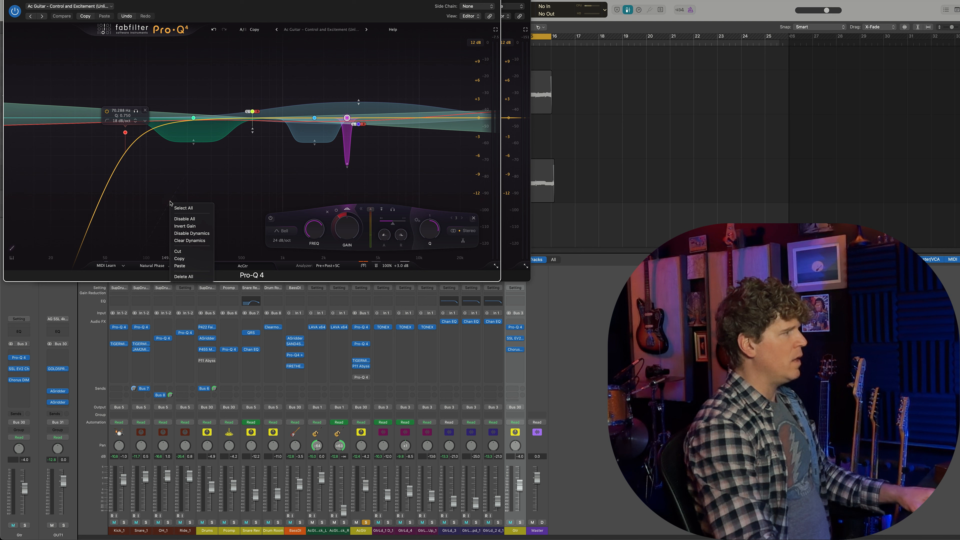
right_click(167, 203)
left_click(252, 192)
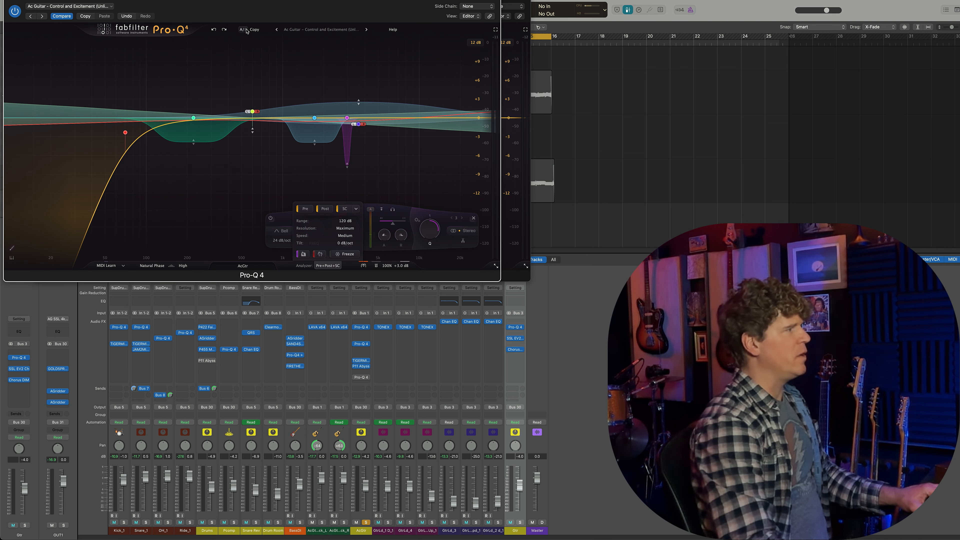
Set up state B from Default Setting with bell bands at about 562 Hz, -5.7 dB and about 4628 Hz, +6.7 dB
left_click(245, 30)
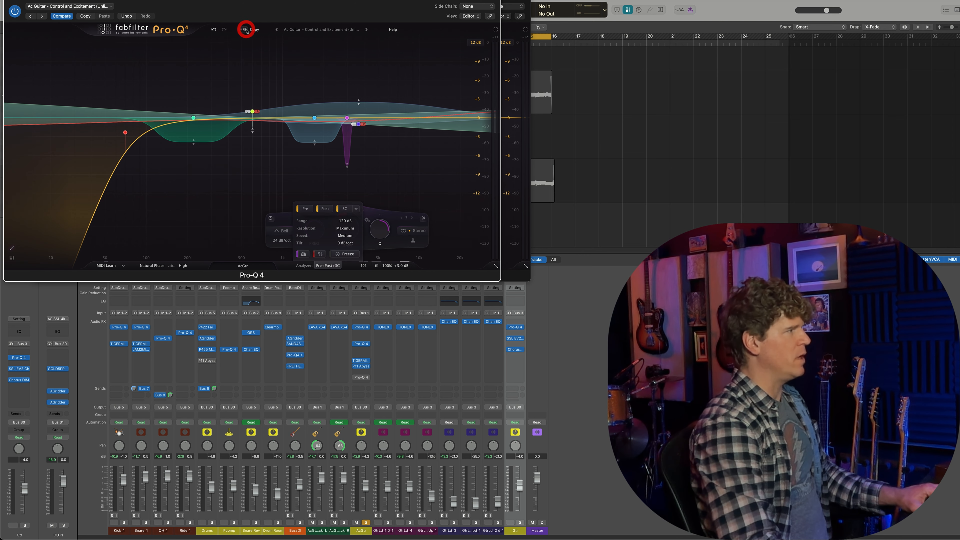
left_click(295, 30)
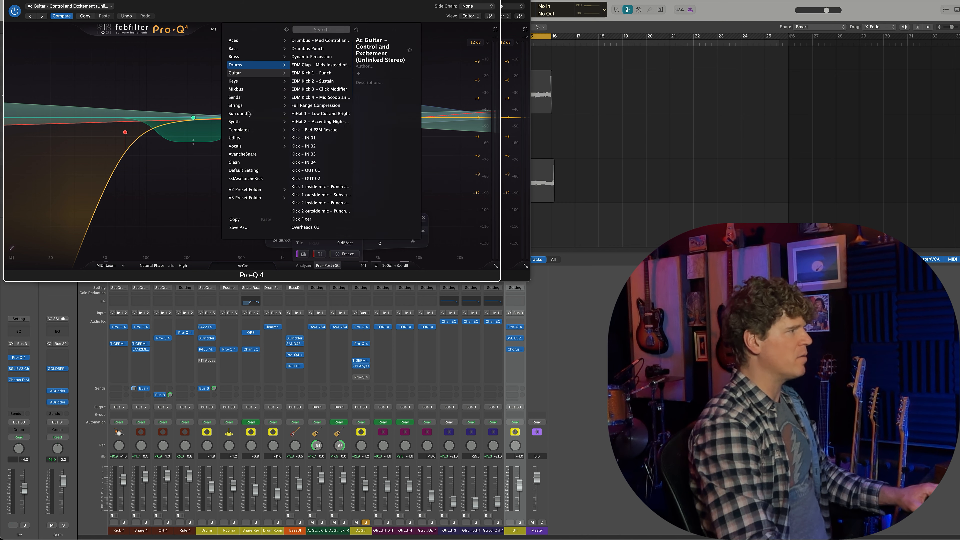
left_click(104, 137)
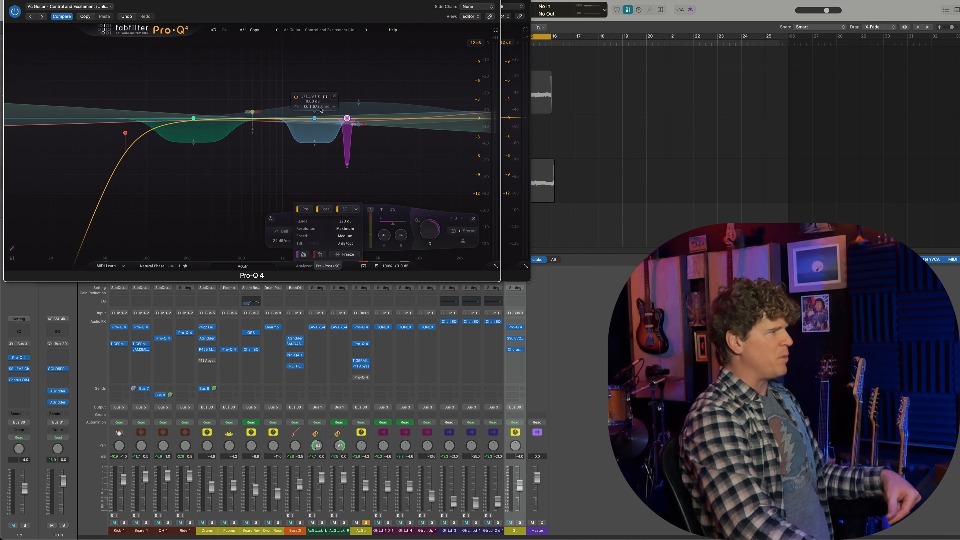
left_click(253, 112)
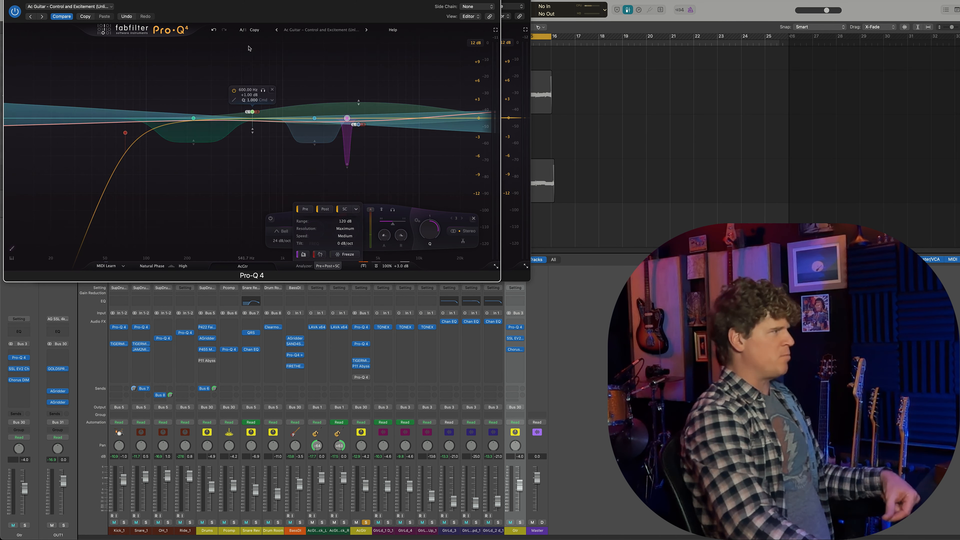
left_click(246, 32)
double_click(248, 153)
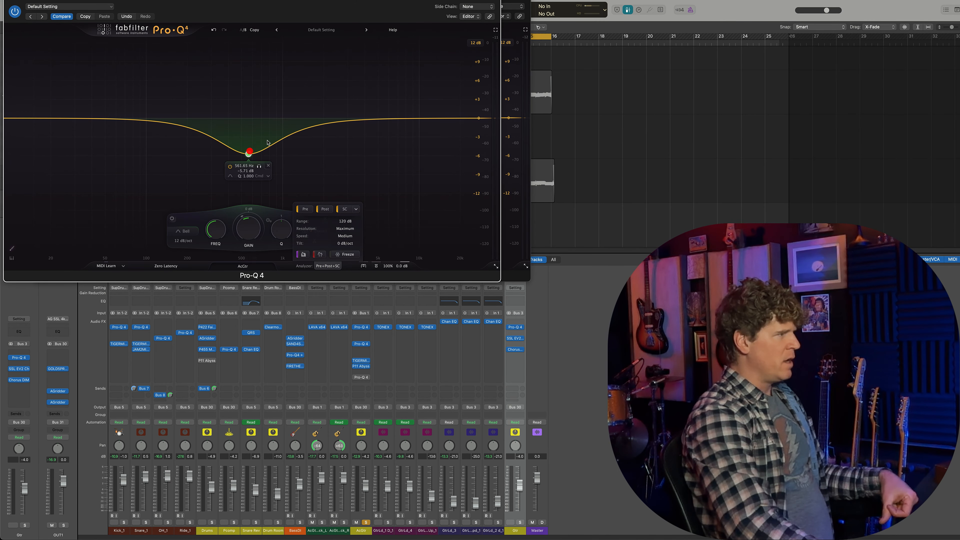
double_click(373, 76)
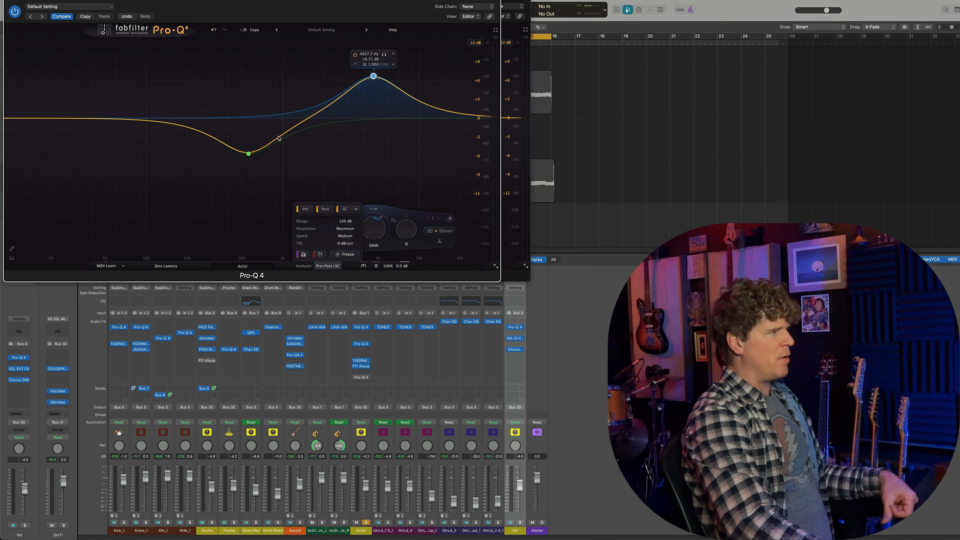
Copy the 222 Hz dynamic band from AcGtr's state A and paste it into state B
left_click(241, 30)
right_click(205, 137)
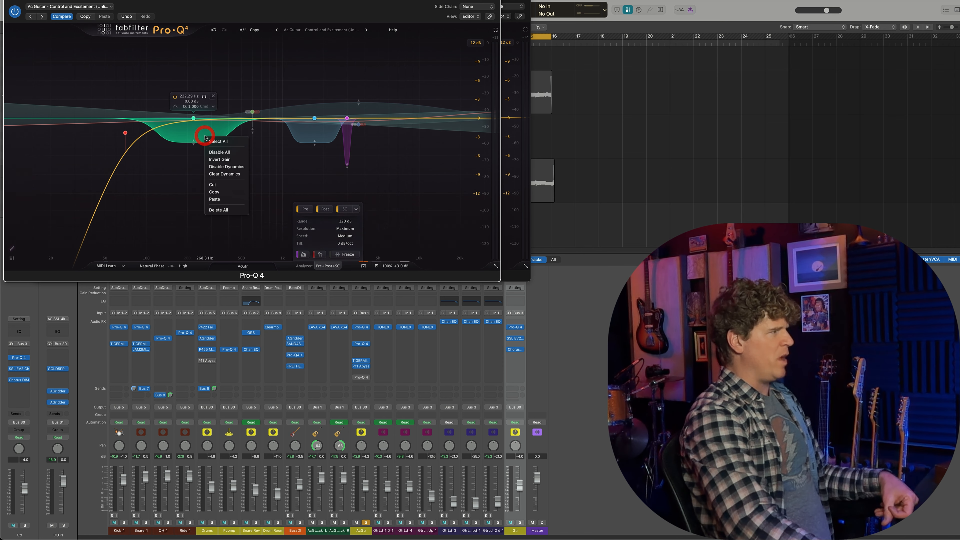
right_click(185, 136)
left_click(195, 190)
left_click(243, 30)
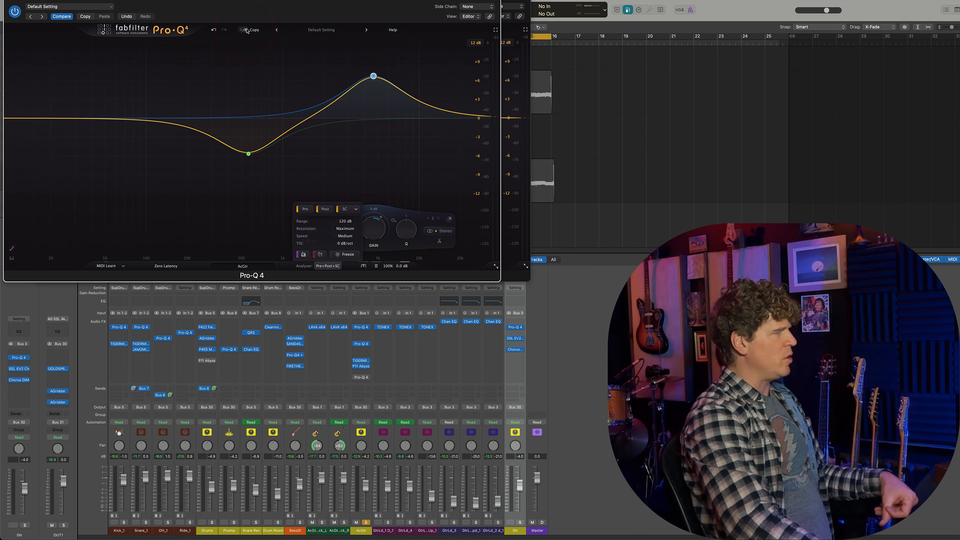
right_click(130, 151)
left_click(141, 202)
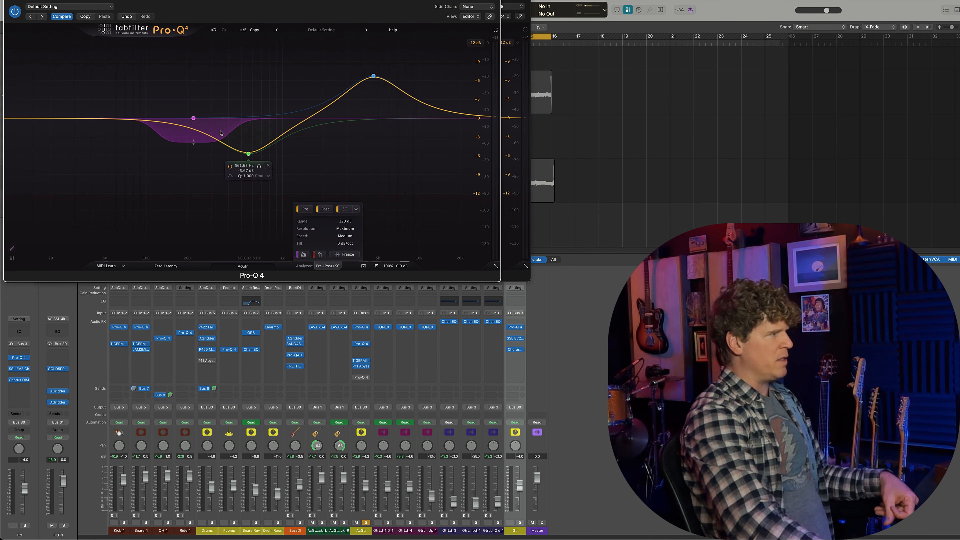
left_click(181, 162)
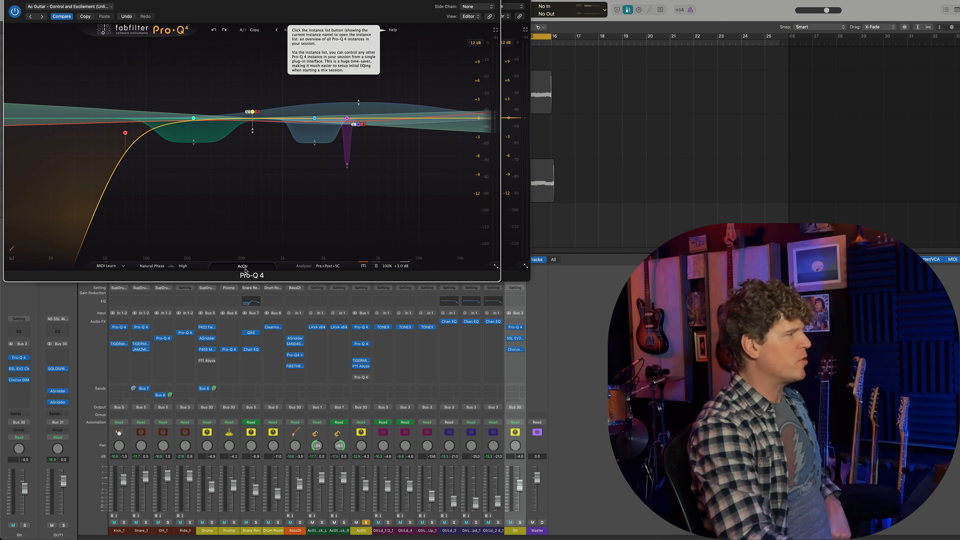
Open the Pro-Q 4 instance list and set the interface scaling to 300%
left_click(245, 270)
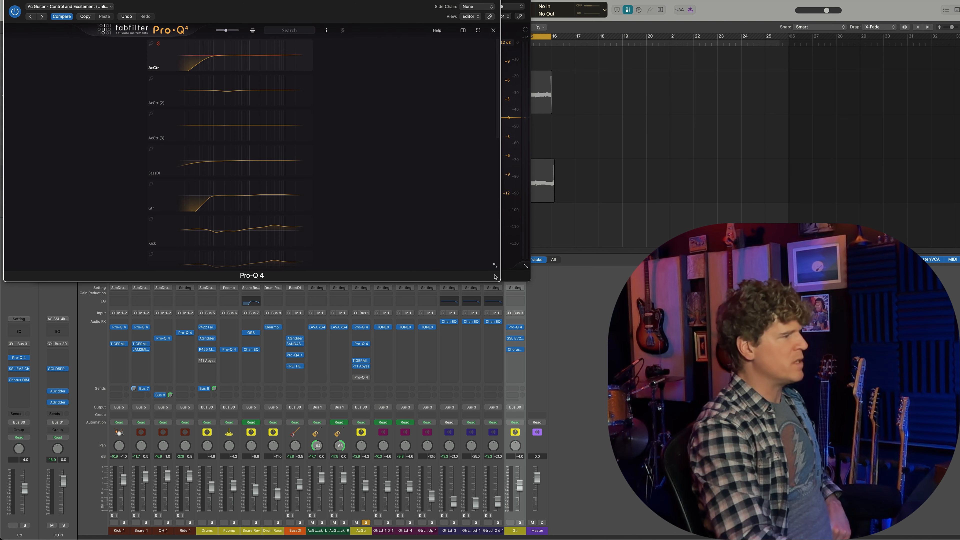
left_click(495, 266)
mouse_move(521, 373)
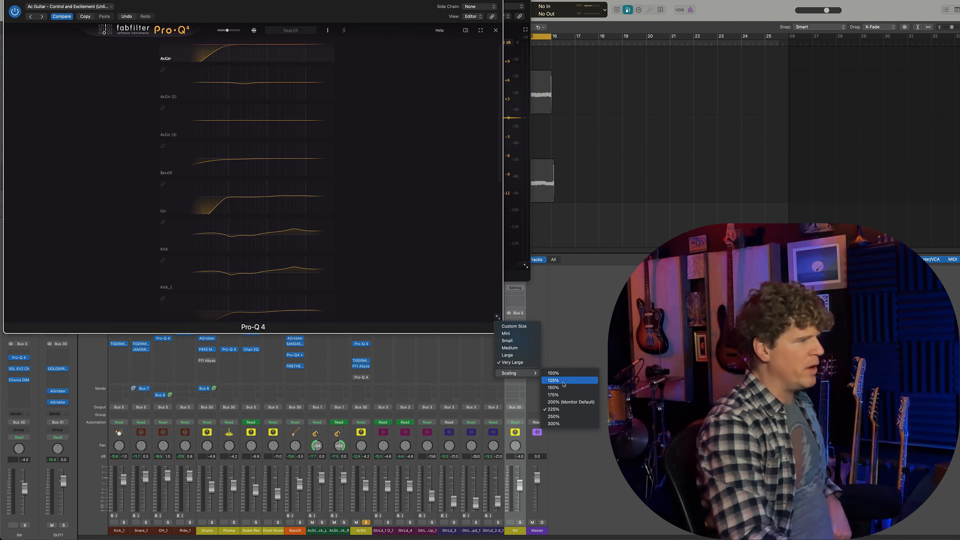
left_click(553, 423)
Paste the copied 222 Hz band into AcGtr (3) from the instance list, and undo and redo the paste repeatedly, ending with an undo
right_click(340, 220)
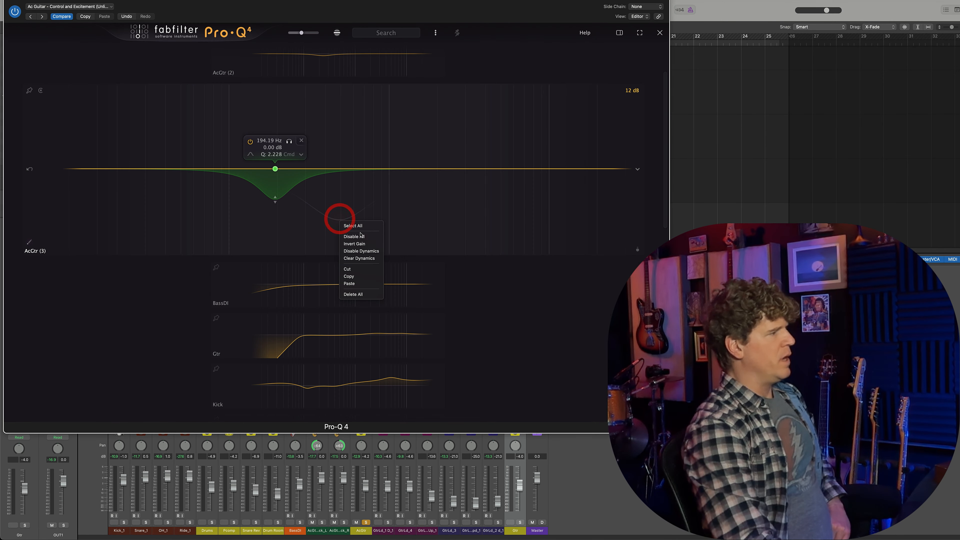
left_click(347, 282)
left_click(30, 234)
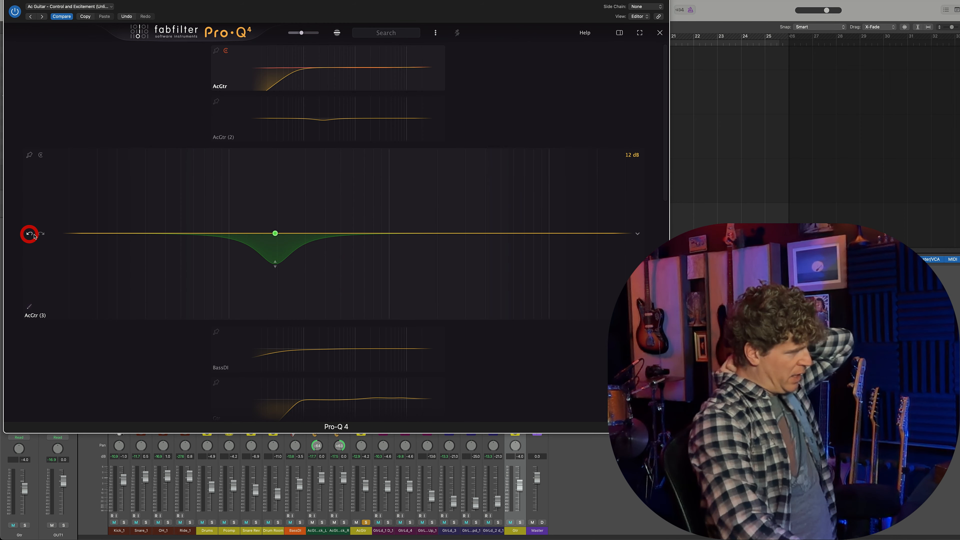
left_click(43, 235)
left_click(30, 234)
left_click(42, 234)
left_click(30, 234)
left_click(42, 234)
left_click(30, 233)
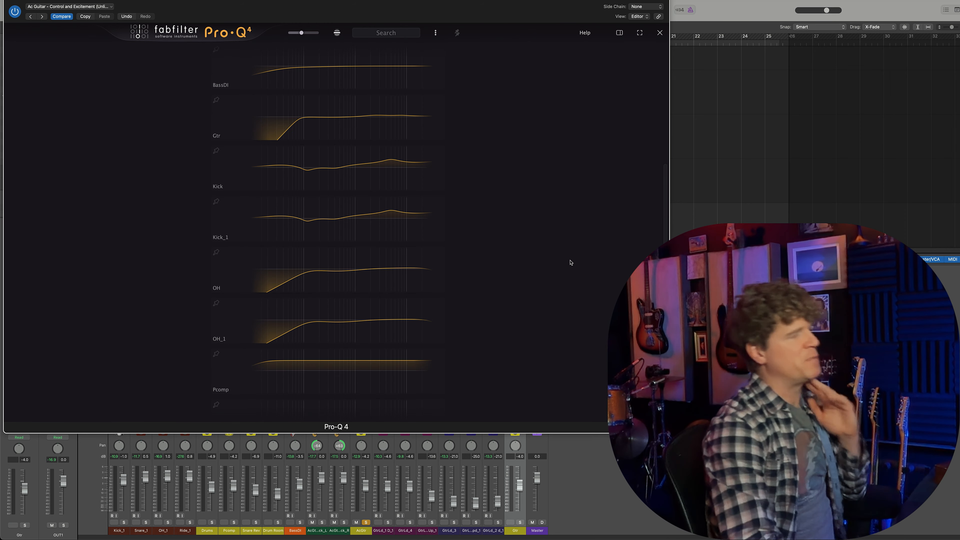
Browse the instance list, expanding channels such as BassDI, Kick and OH to examine their EQ bands, and close it
scroll(570, 255, "up", 4)
scroll(570, 258, "up", 4)
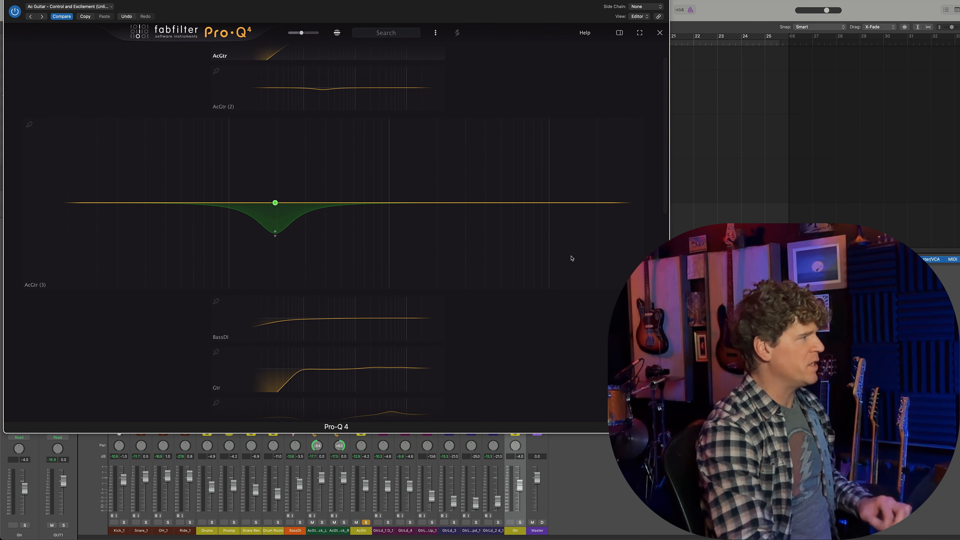
left_click(401, 123)
left_click(355, 296)
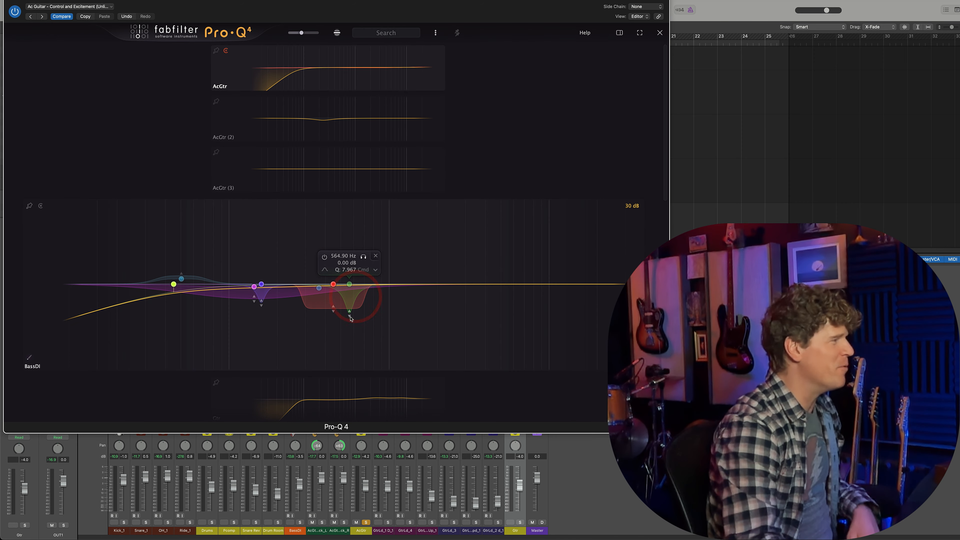
scroll(347, 264, "down", 3)
left_click(351, 259)
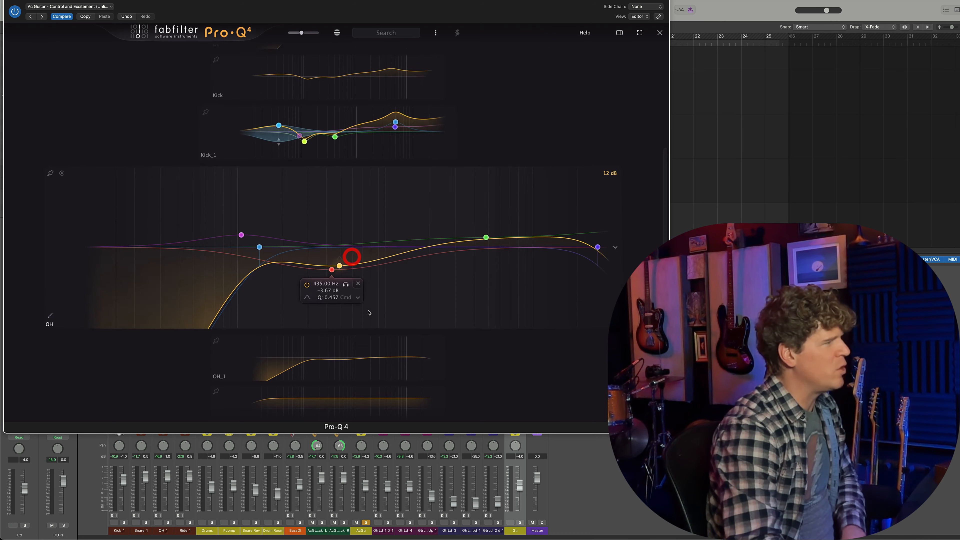
left_click(358, 362)
left_click(344, 92)
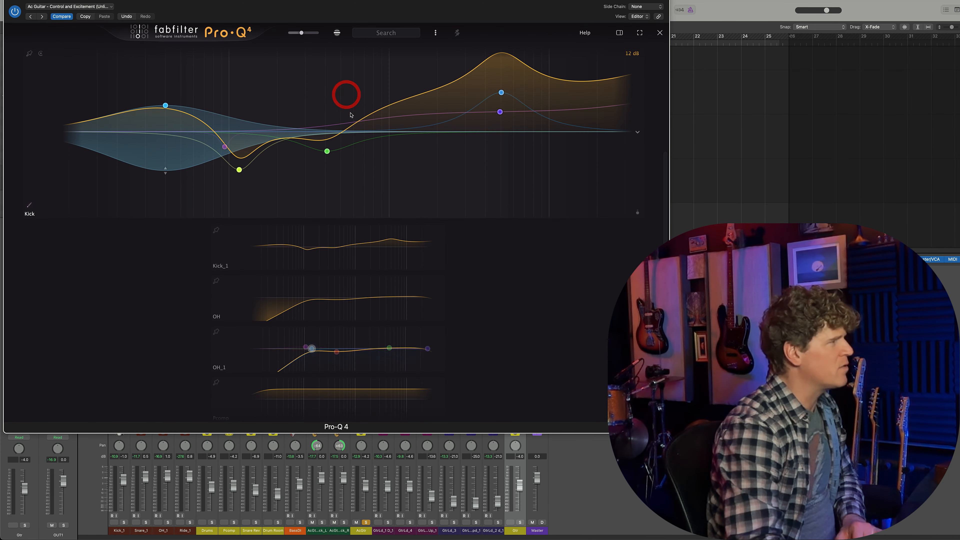
left_click(361, 248)
left_click(370, 377)
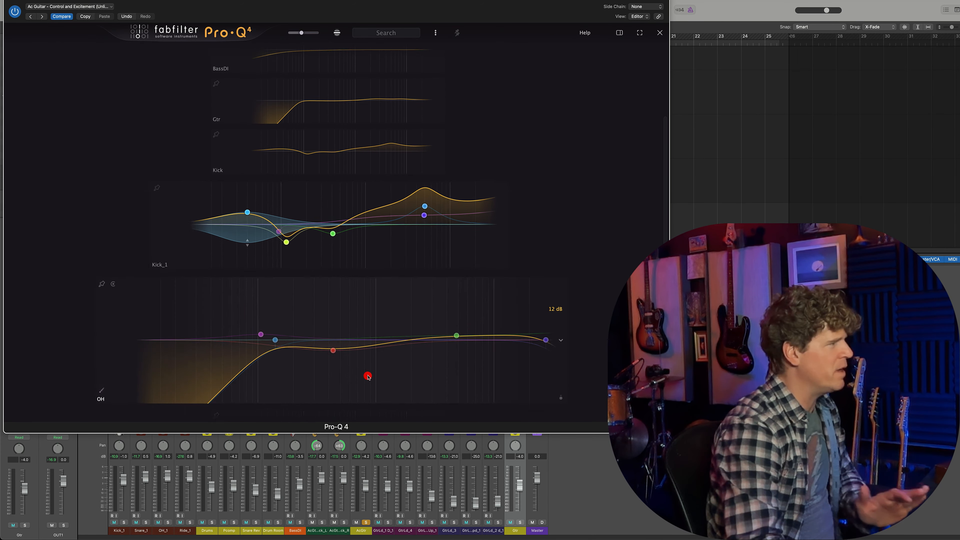
left_click(344, 350)
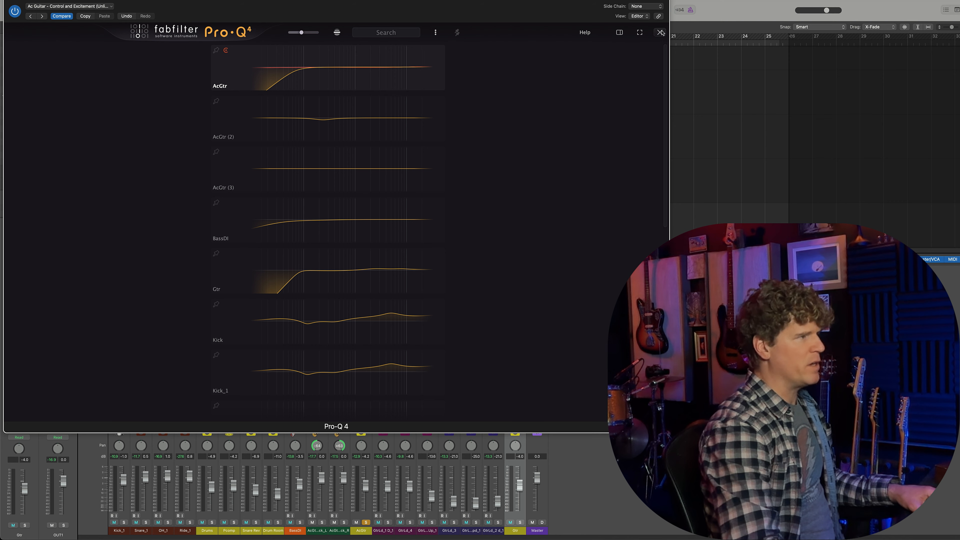
left_click(659, 33)
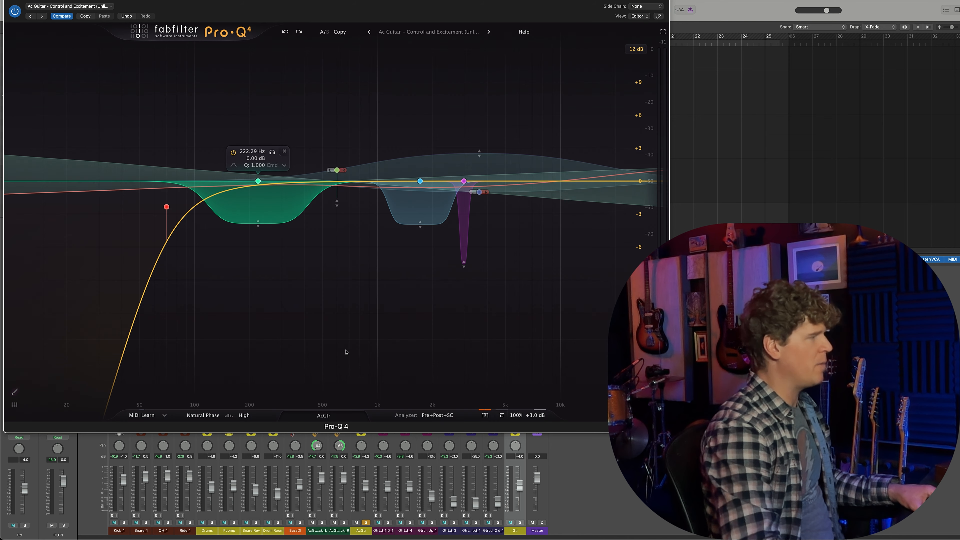
Add an All Pass band at about 301 Hz in AcGtr (3)'s Pro-Q 4 and insert a Gain plug-in on the Gtr channel
left_click(242, 118)
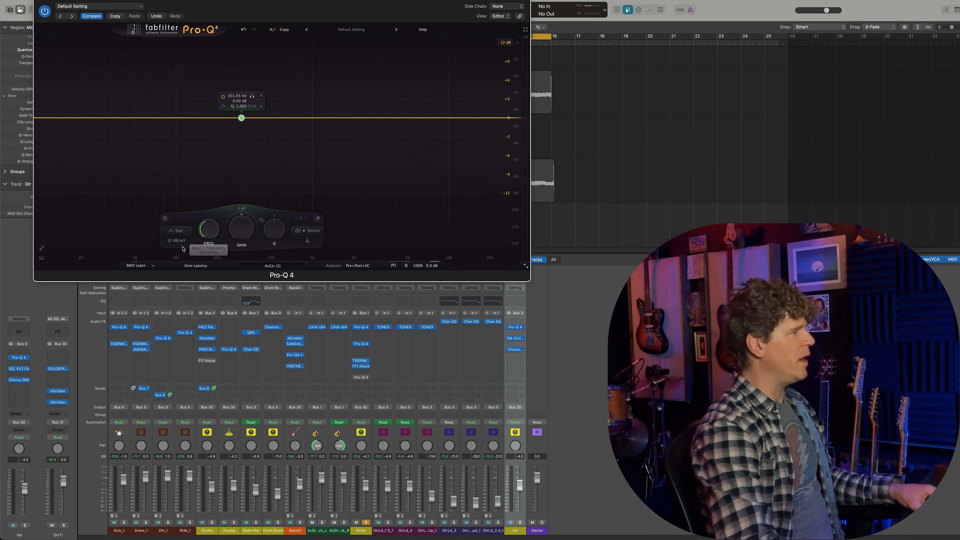
left_click(178, 231)
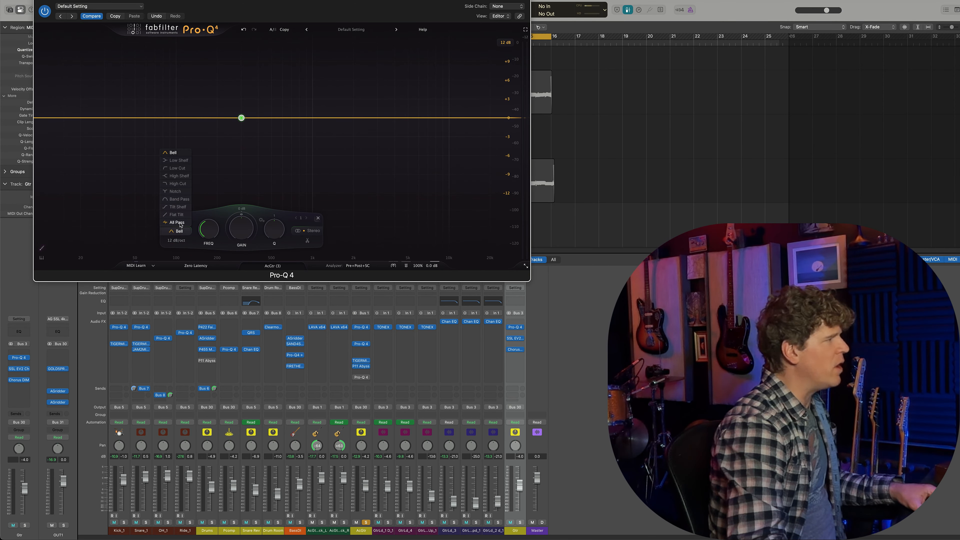
left_click(176, 222)
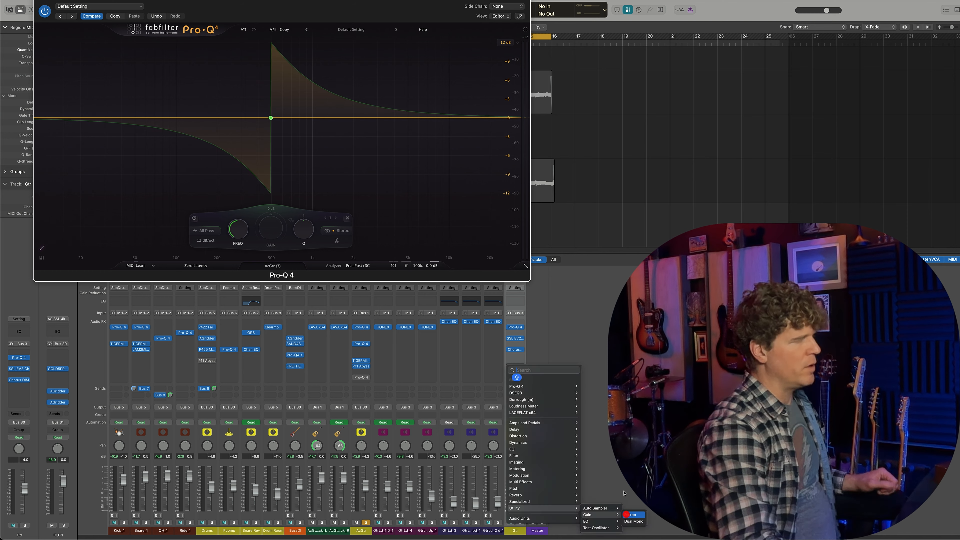
left_click(621, 513)
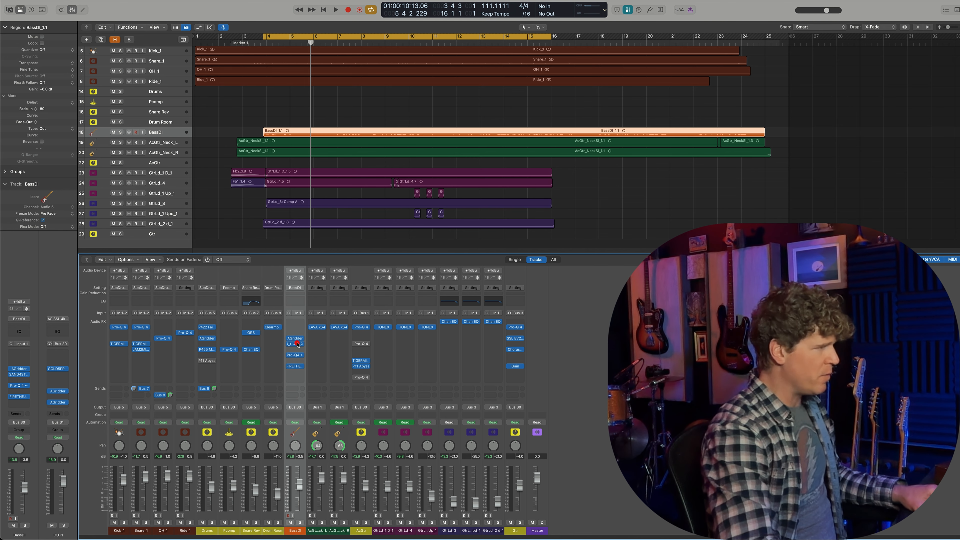
Open BassDI's SAND4STRIPULTRA and Pro-Q 4, place the channel strip below the equalizer and bring Pro-Q 4 to the front
left_click(297, 344)
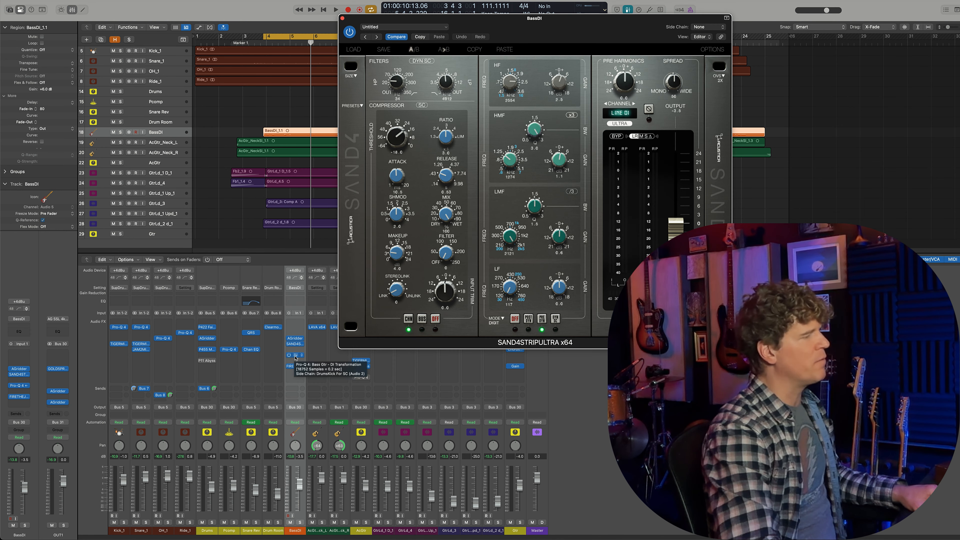
left_click(297, 355)
left_click_drag(650, 85, 382, 7)
left_click_drag(519, 22, 332, 167)
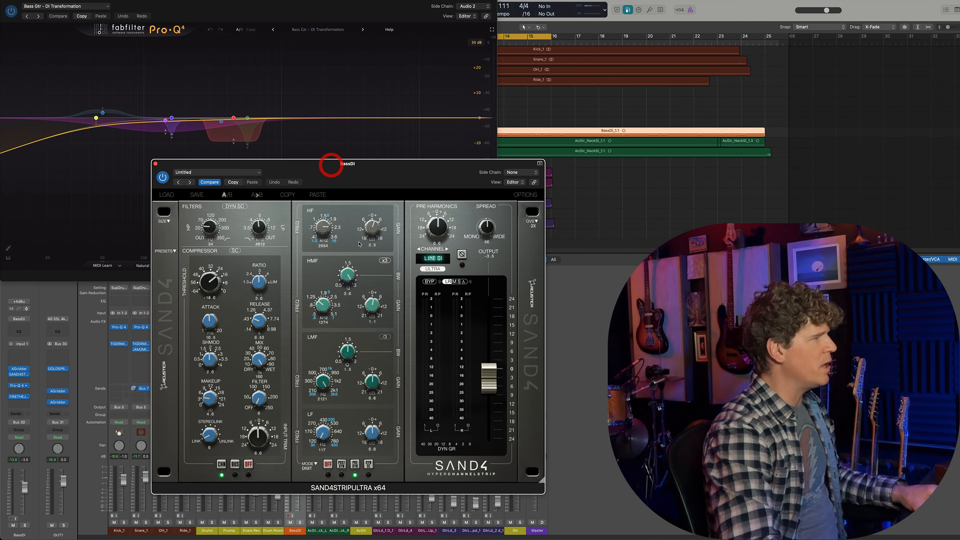
left_click_drag(380, 165, 234, 196)
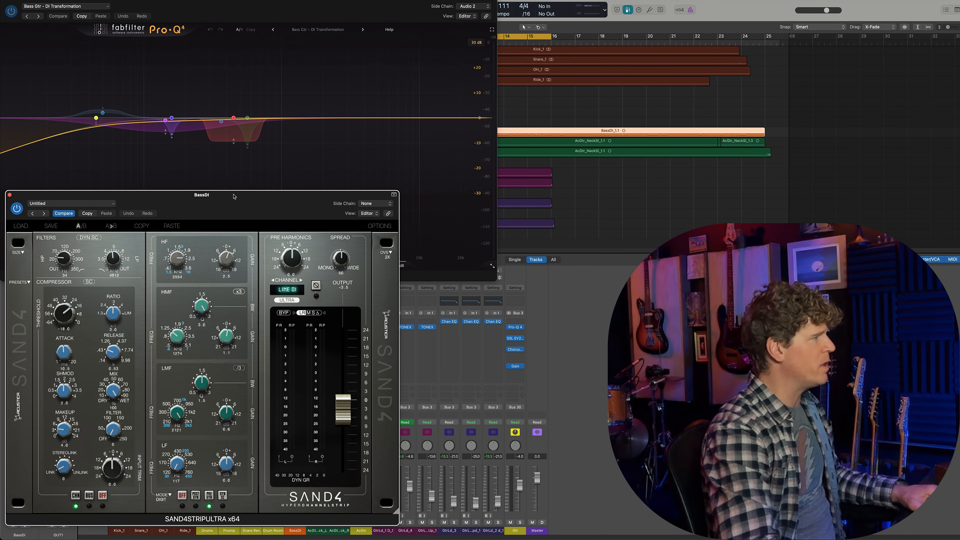
left_click(285, 143)
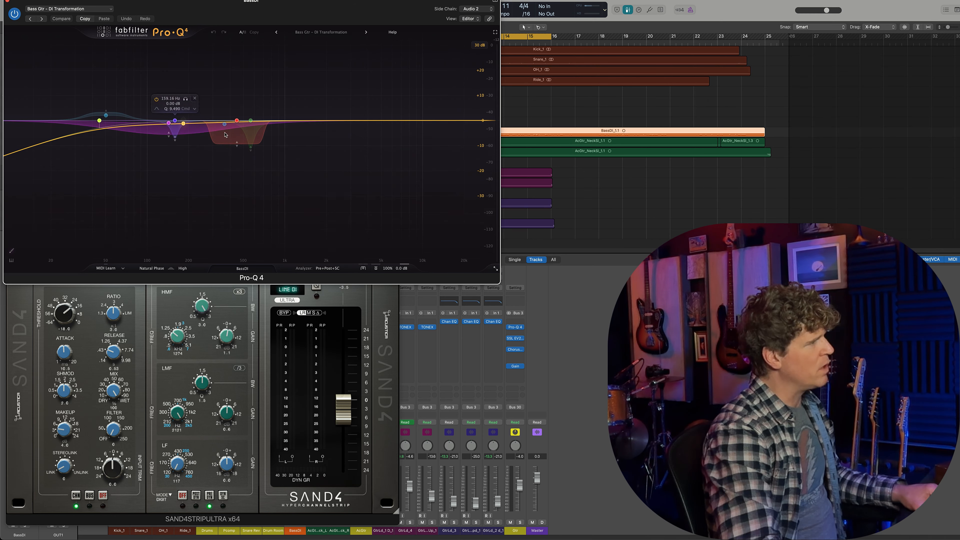
Bring BassDI's SAND4STRIPULTRA to the front, hide its plug-in window header and close it to return to Pro-Q 4
left_click(379, 302)
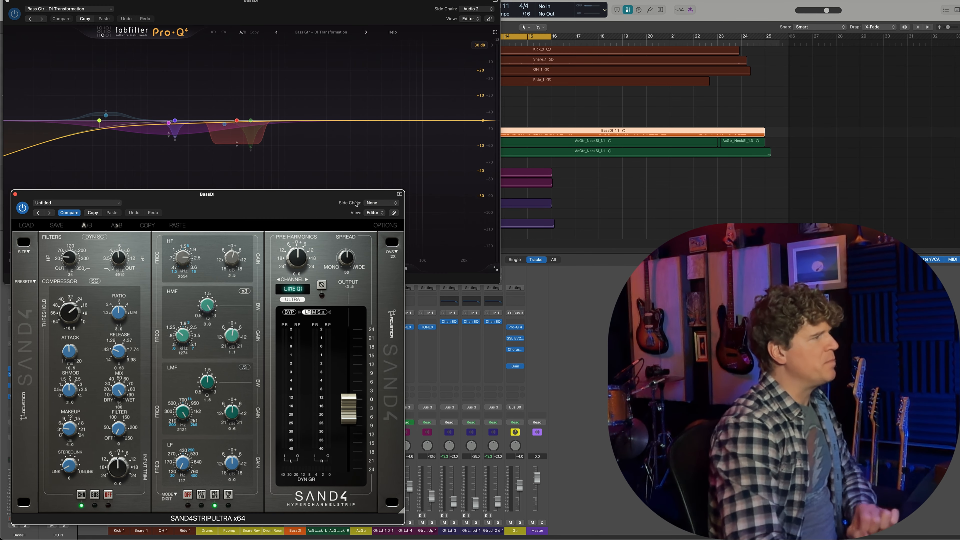
left_click(398, 195)
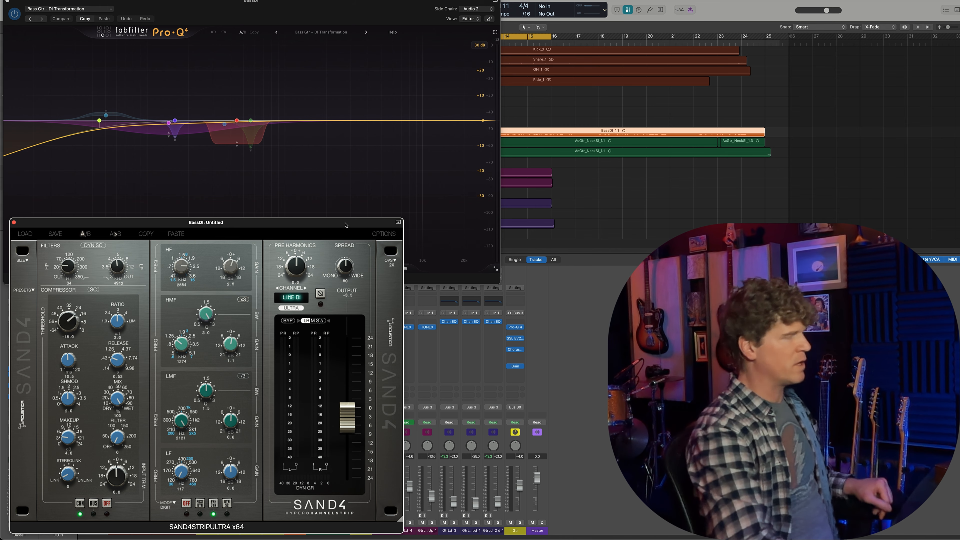
key("super+w")
mouse_move(106, 115)
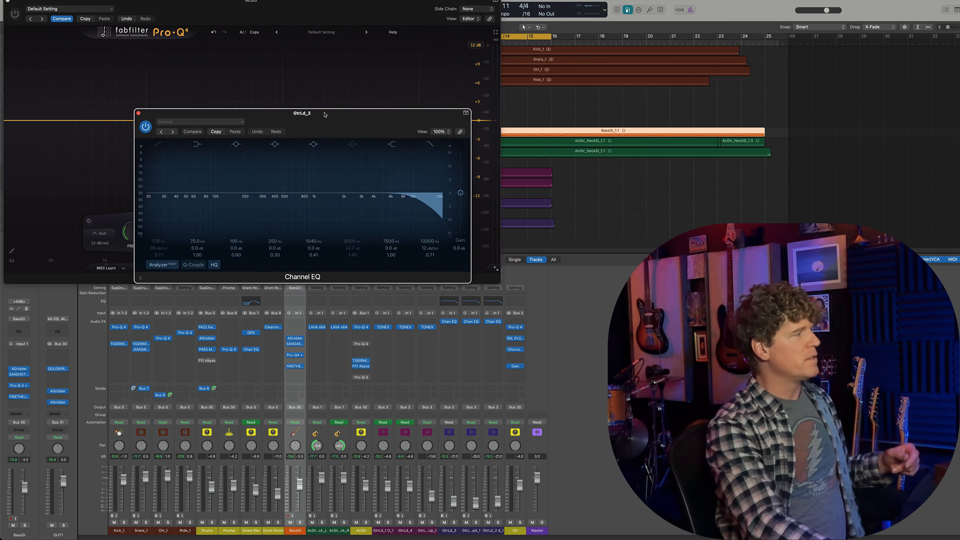
Move GtrLd_3's Channel EQ window higher over AcGtr's Pro-Q 4, and bring that Pro-Q 4 to the front
left_click_drag(325, 113, 257, 58)
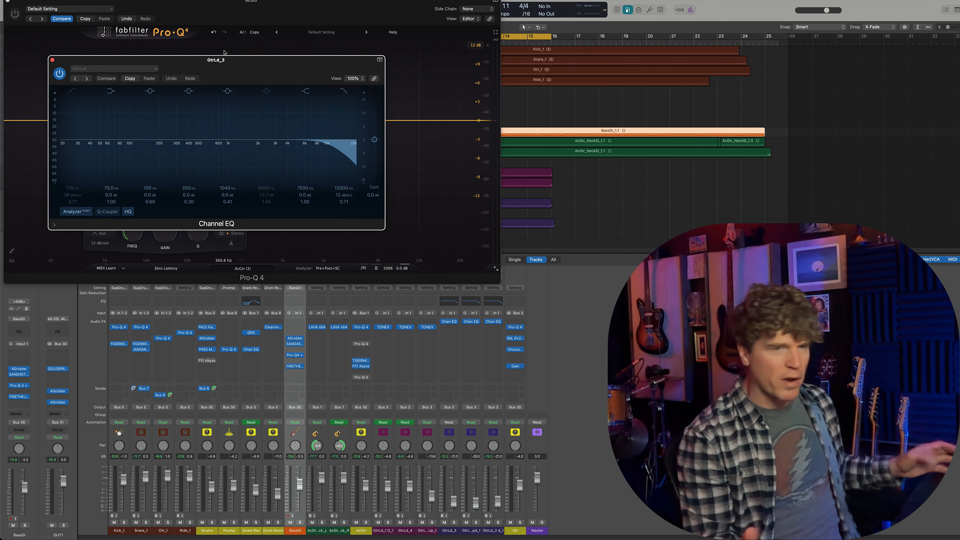
left_click(284, 2)
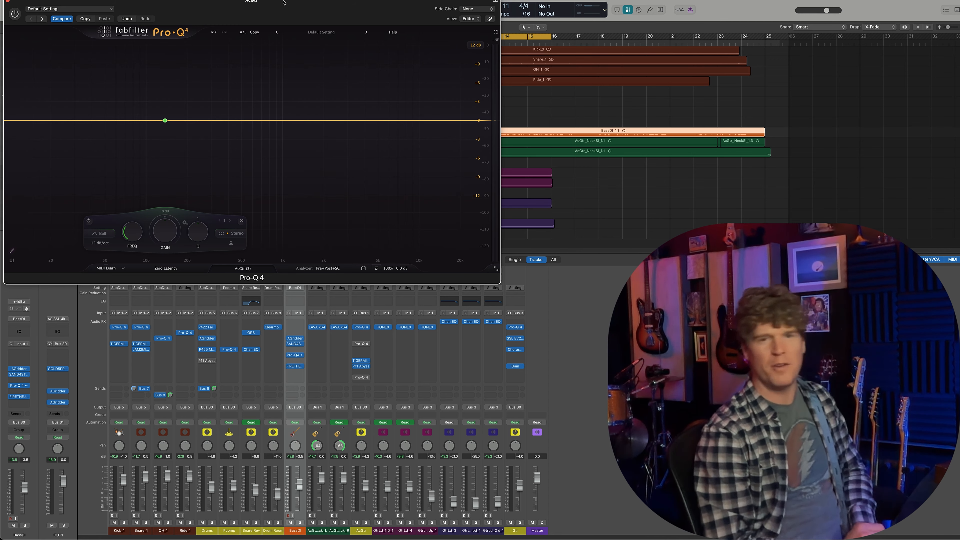
mouse_move(169, 128)
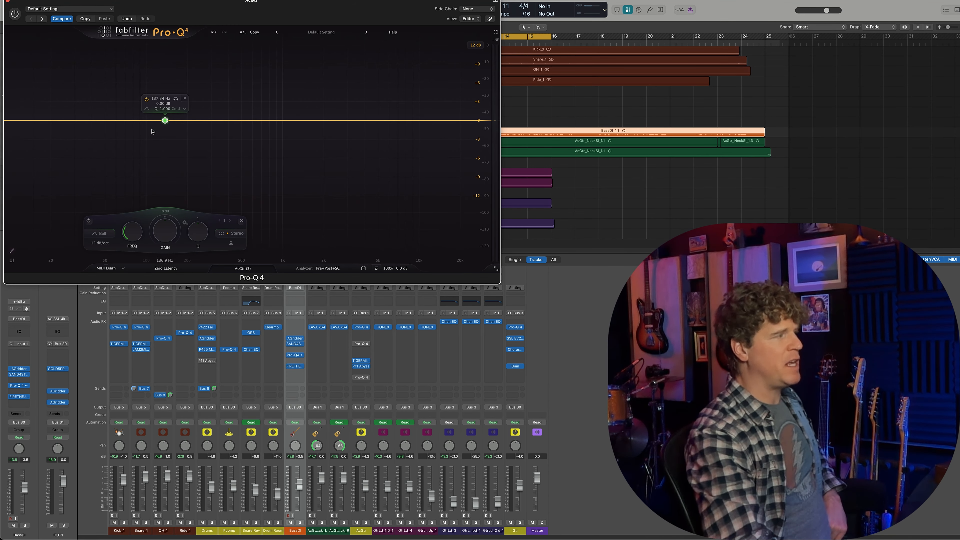